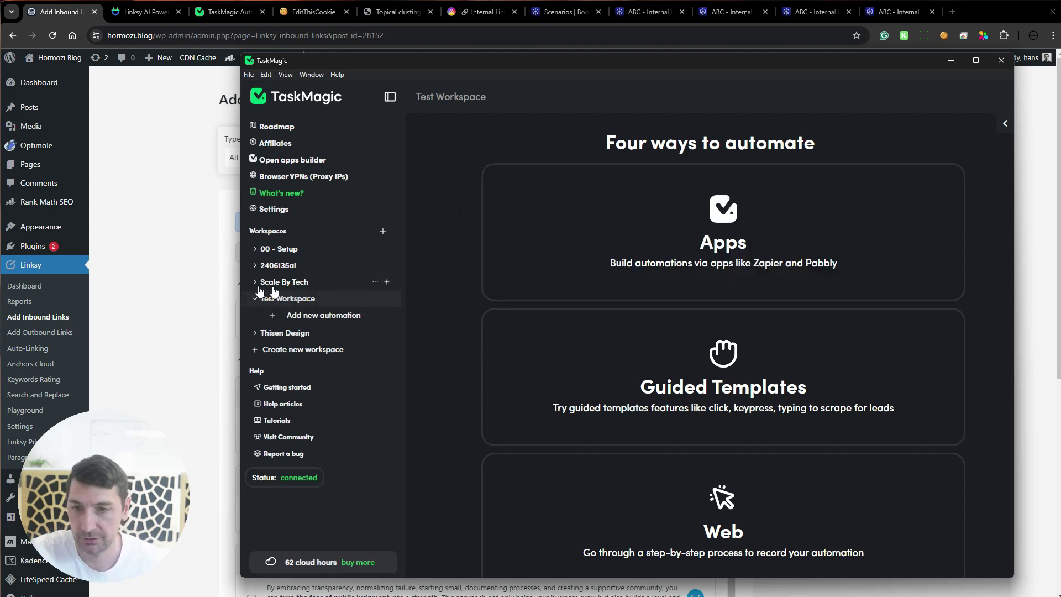
# Return to the WordPress admin in the browser and open the Linksy dashboard
pyautogui.click(170, 307)
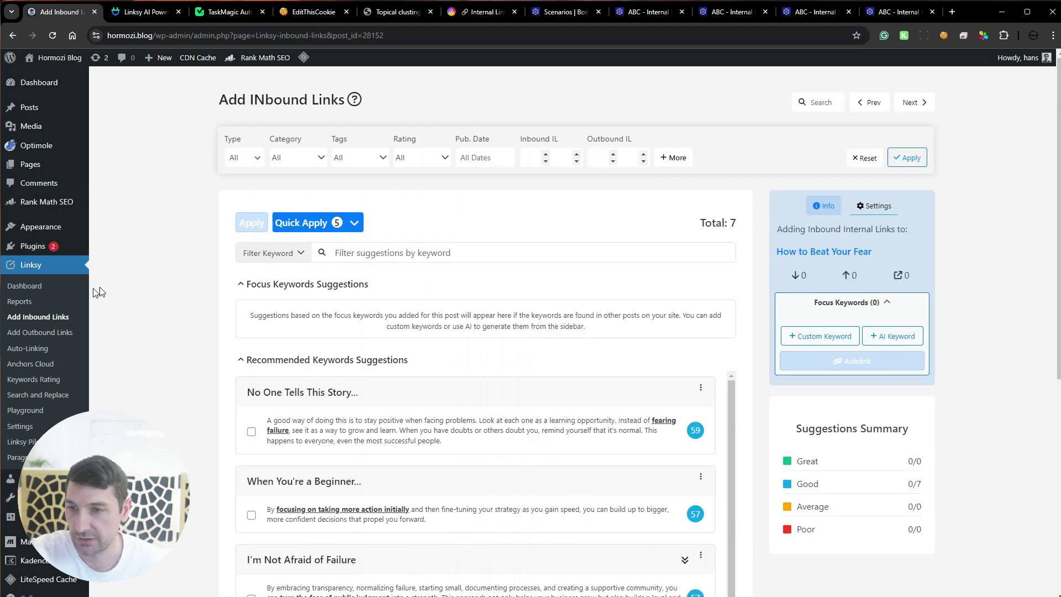
pyautogui.click(26, 286)
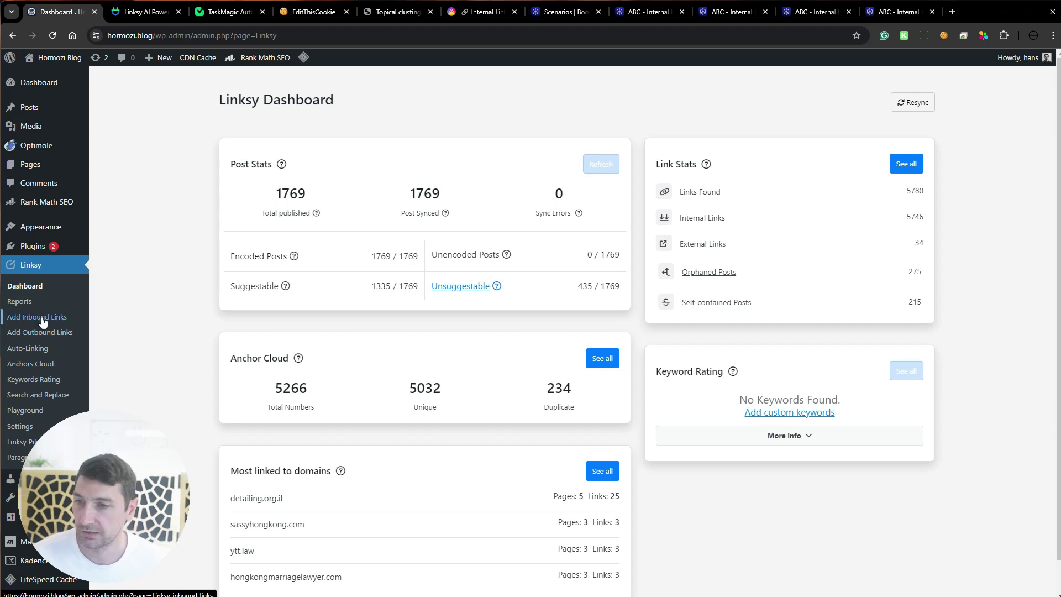
# Switch to TaskMagic and create a web automation named "Test Internal linking" in Test Workspace
pyautogui.hotkey('alt', 'Tab')
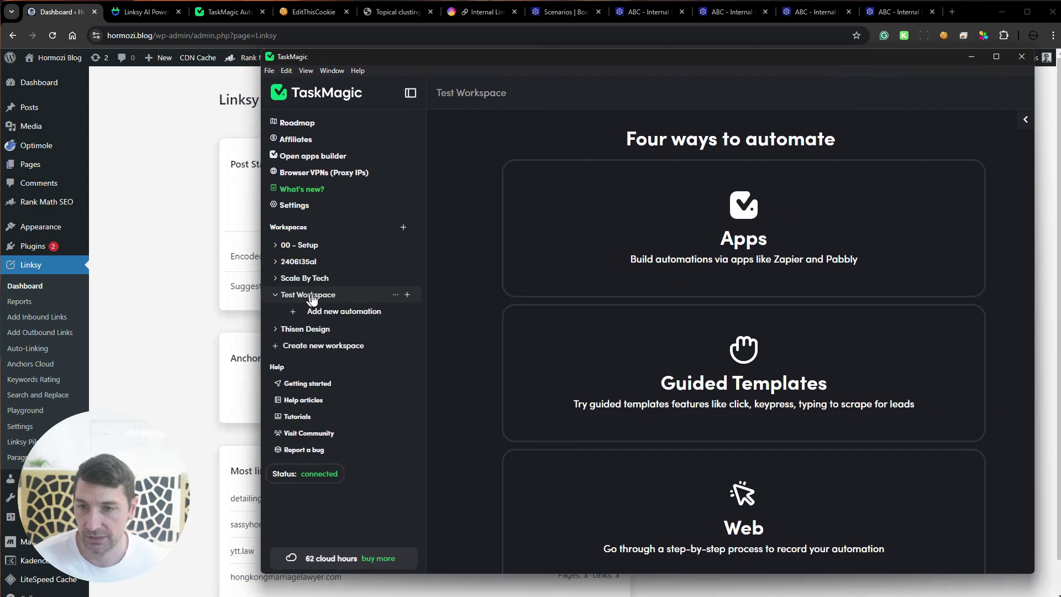
pyautogui.click(344, 313)
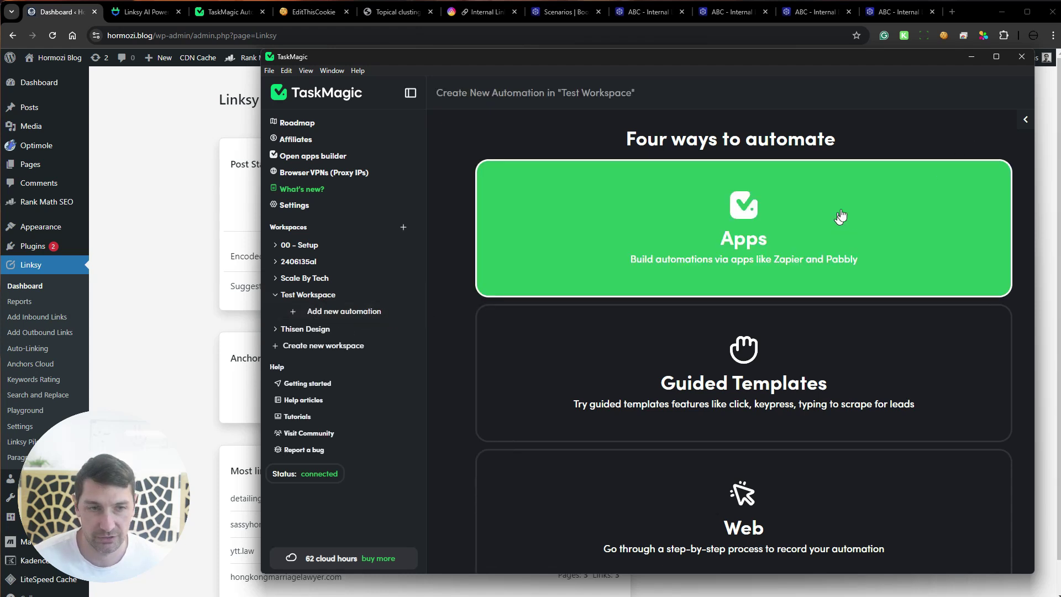
pyautogui.scroll(-3, 840, 216)
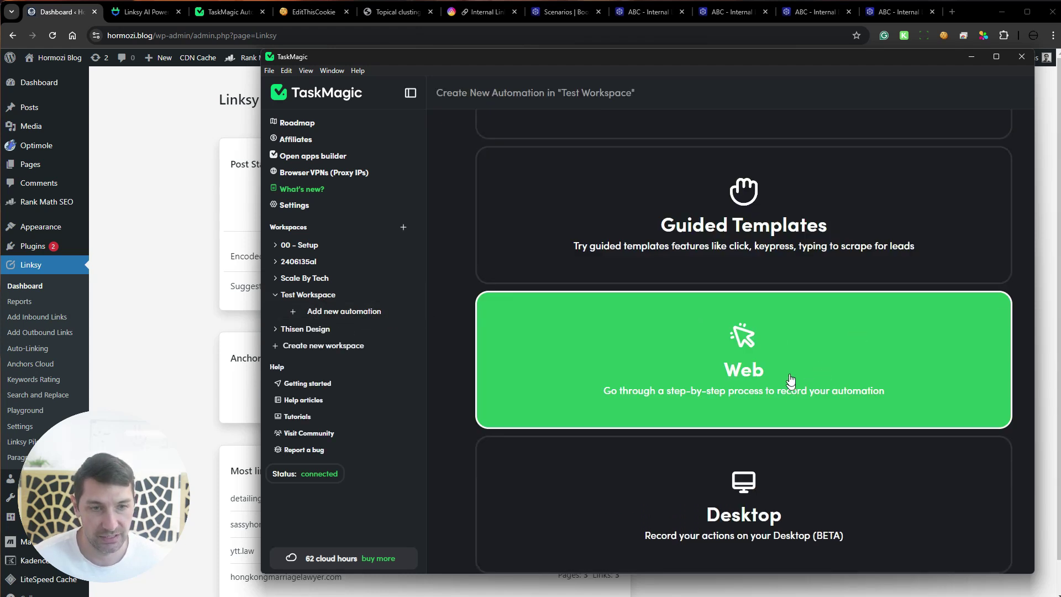
pyautogui.click(755, 407)
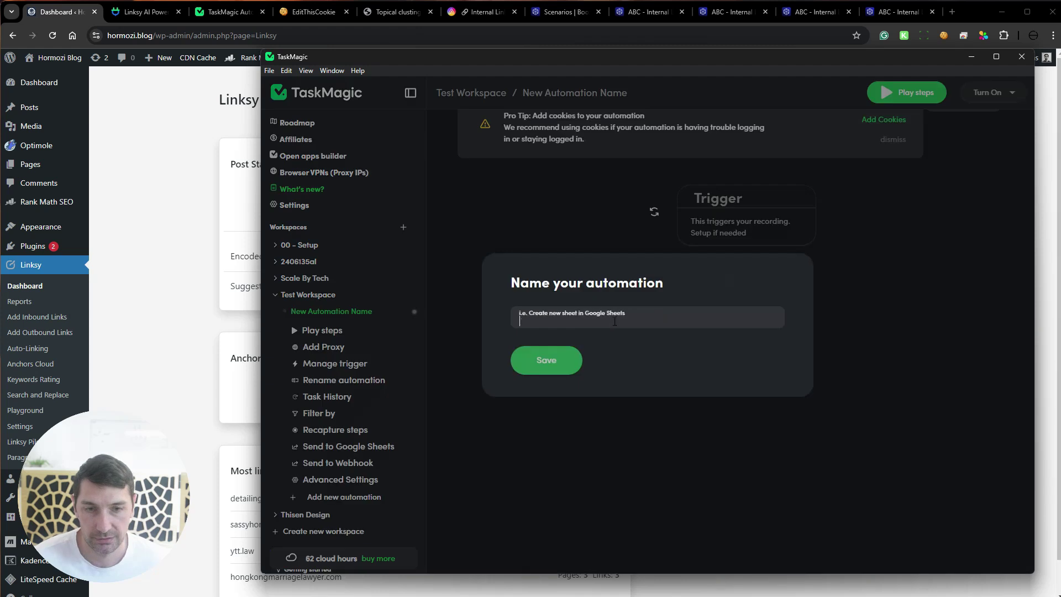
pyautogui.write('Test Internal linking')
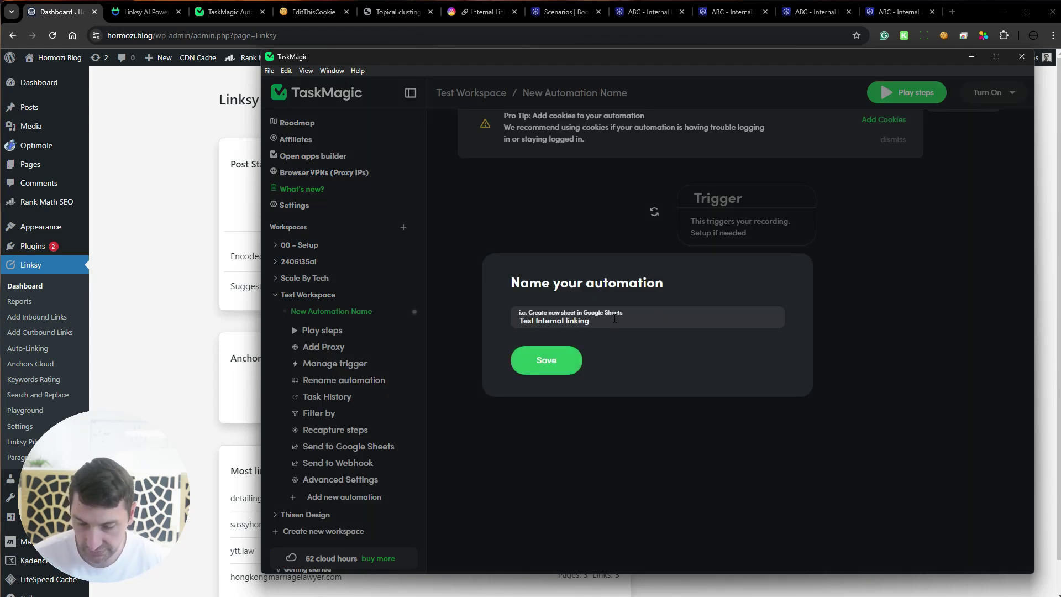
pyautogui.click(532, 366)
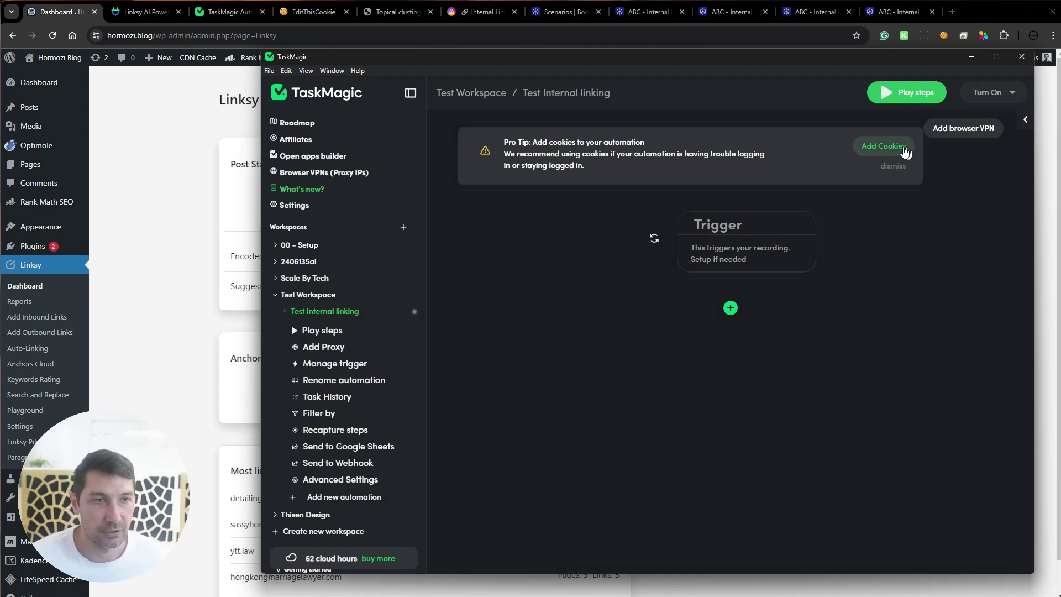
# Switch to the browser, view the EditThisCookie site, and export the hormozi.blog cookies from the Linksy dashboard with that extension
pyautogui.moveTo(722, 62); pyautogui.dragTo(967, 201)
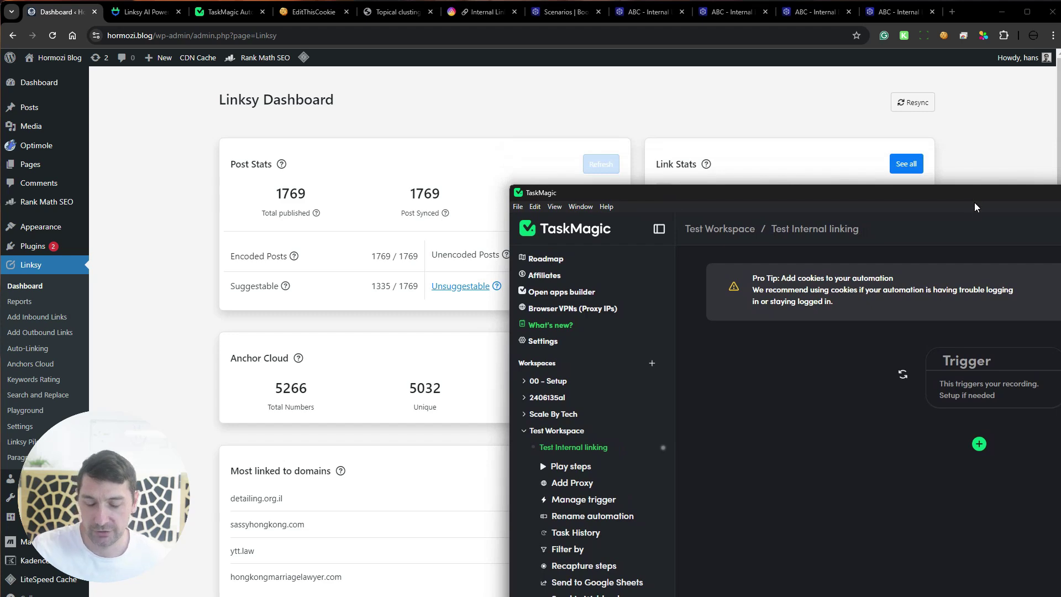
pyautogui.click(727, 91)
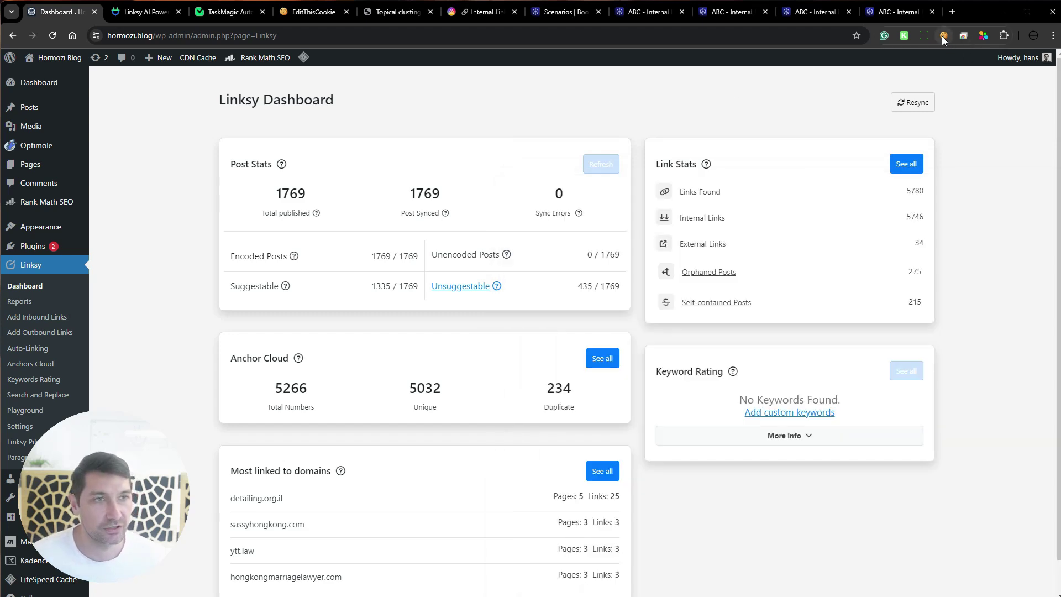
pyautogui.click(312, 15)
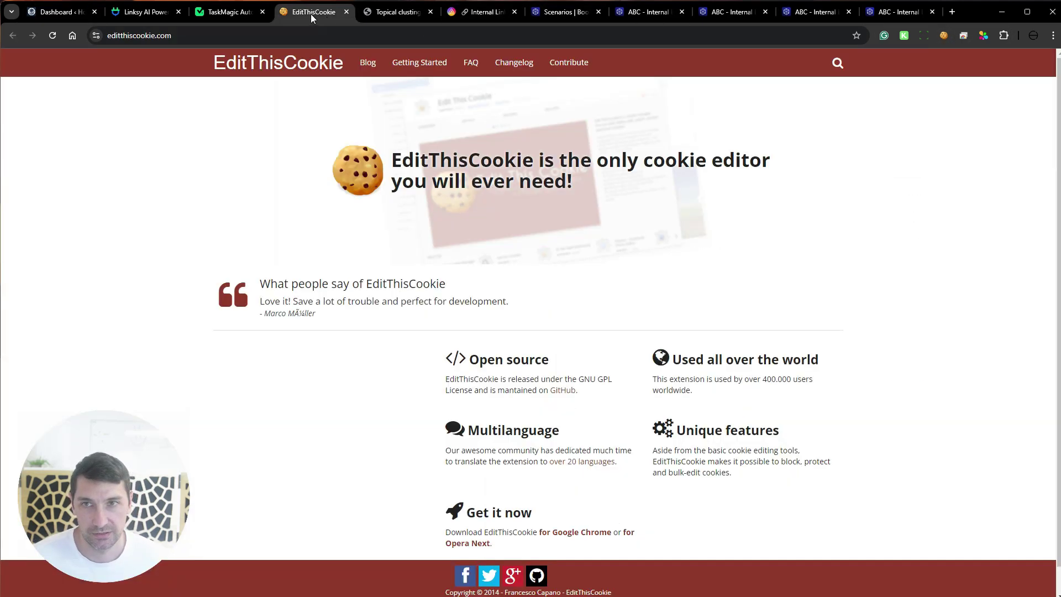
pyautogui.click(71, 15)
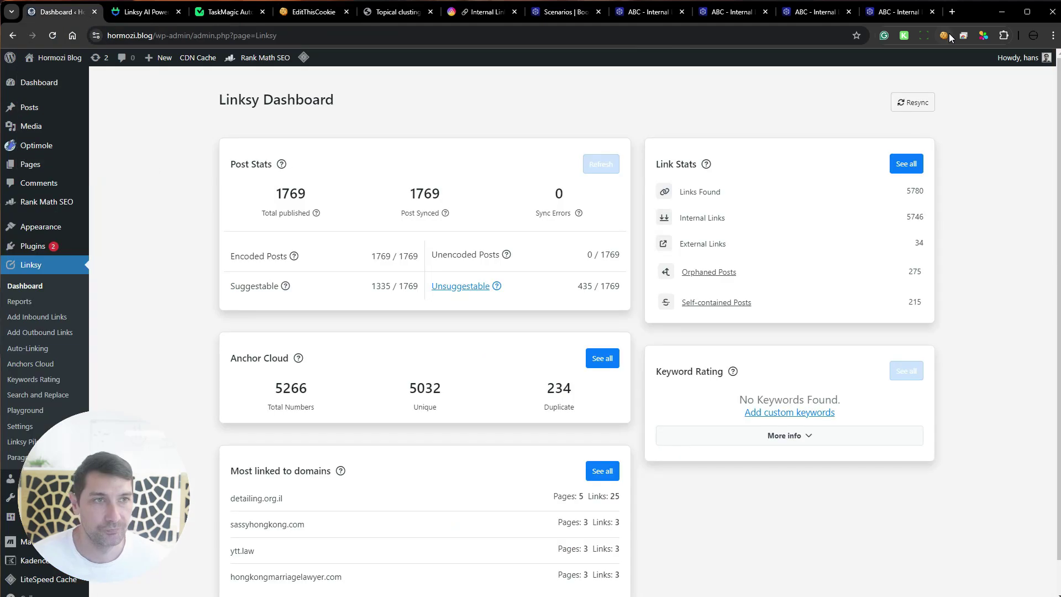
pyautogui.click(944, 36)
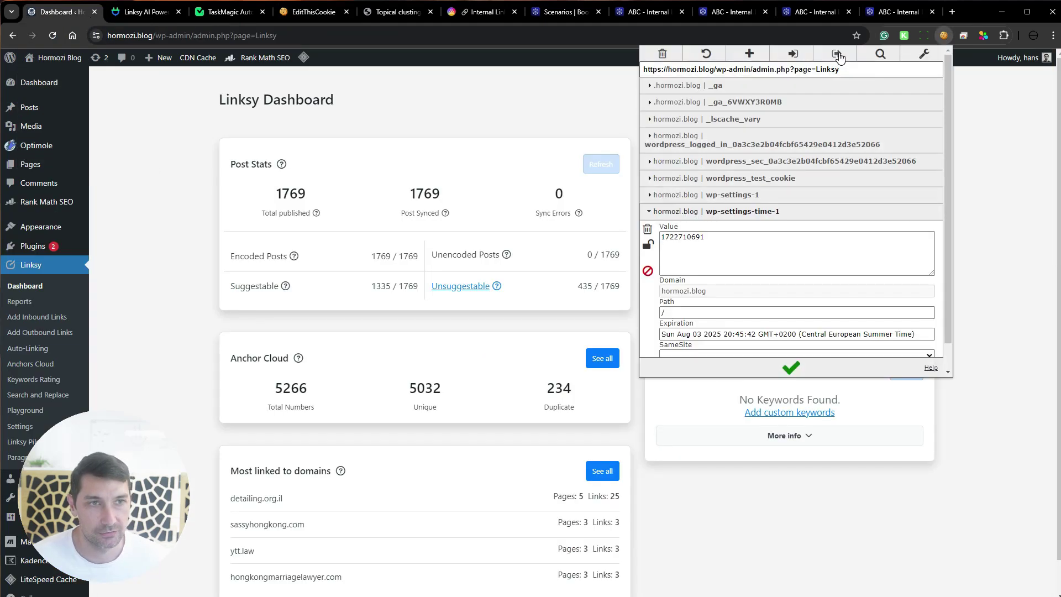
pyautogui.click(837, 54)
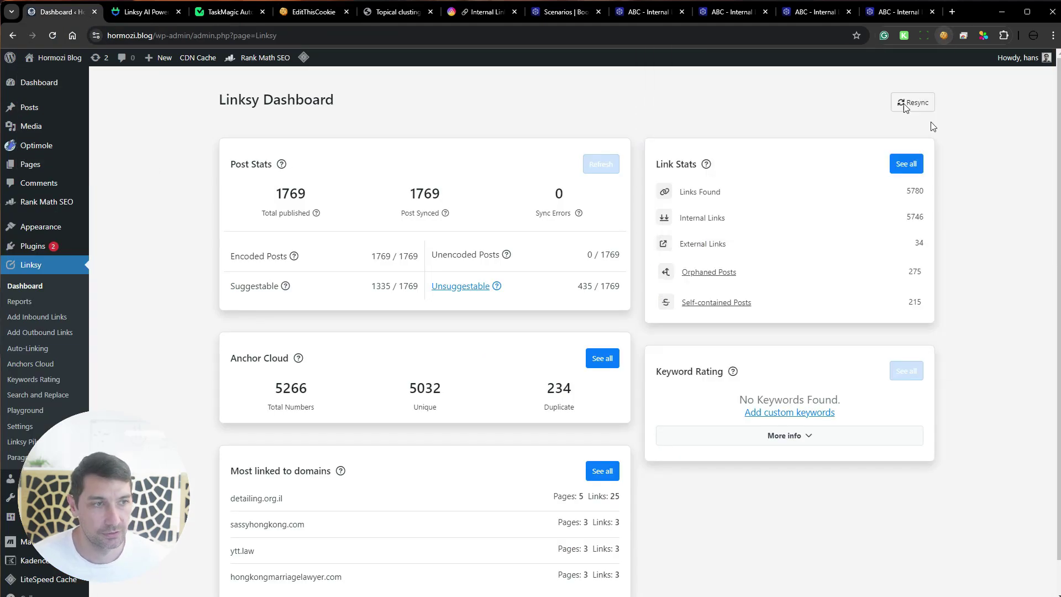
# Switch to TaskMagic, paste the exported hormozi.blog session cookies into the automation's cookie settings, and save them
pyautogui.hotkey('alt', 'Tab')
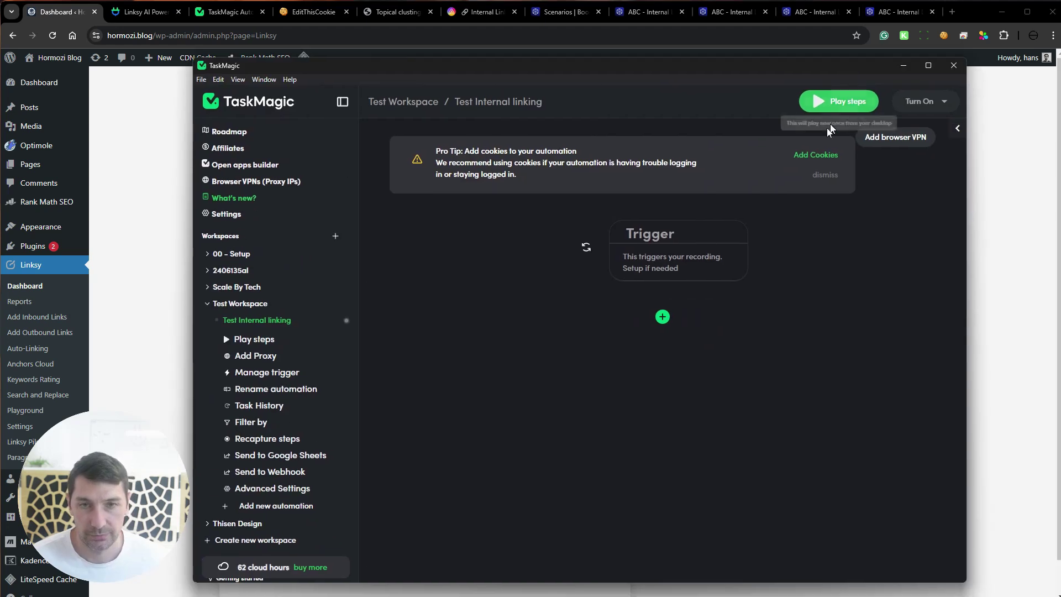
pyautogui.click(815, 155)
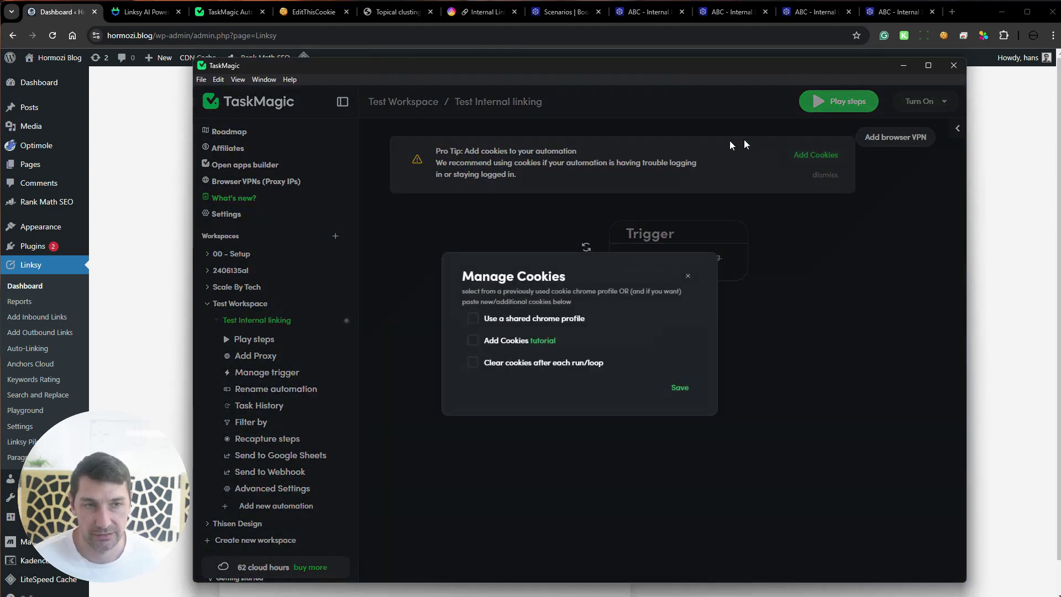
pyautogui.click(474, 339)
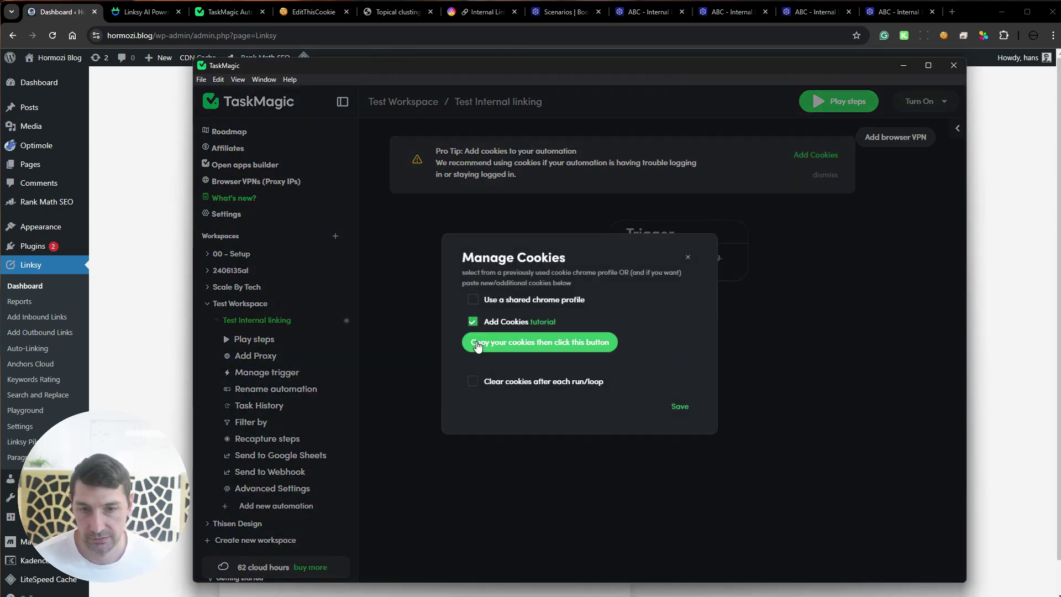
pyautogui.click(543, 343)
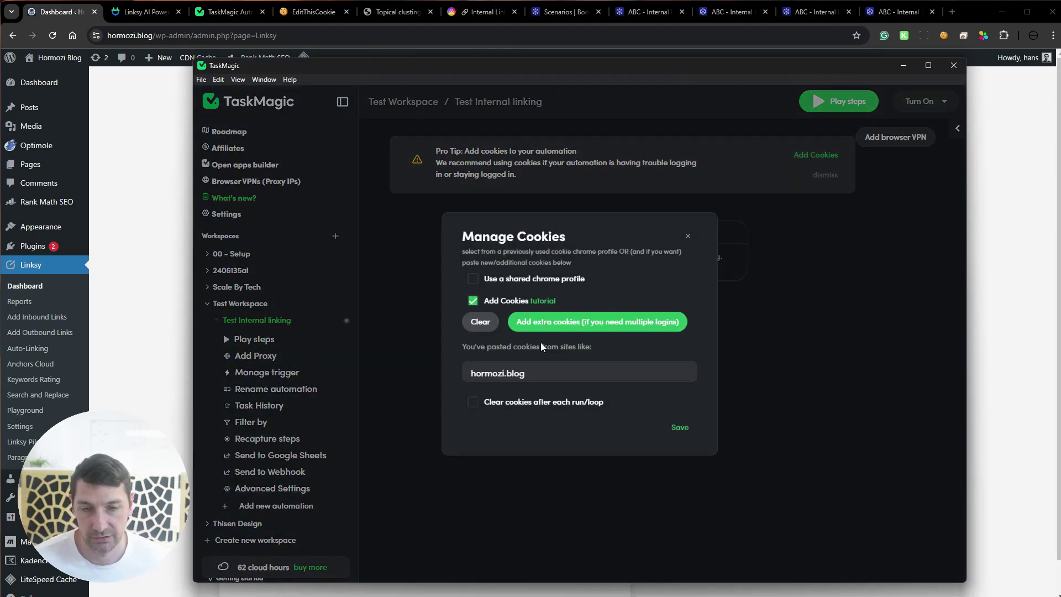
pyautogui.click(681, 428)
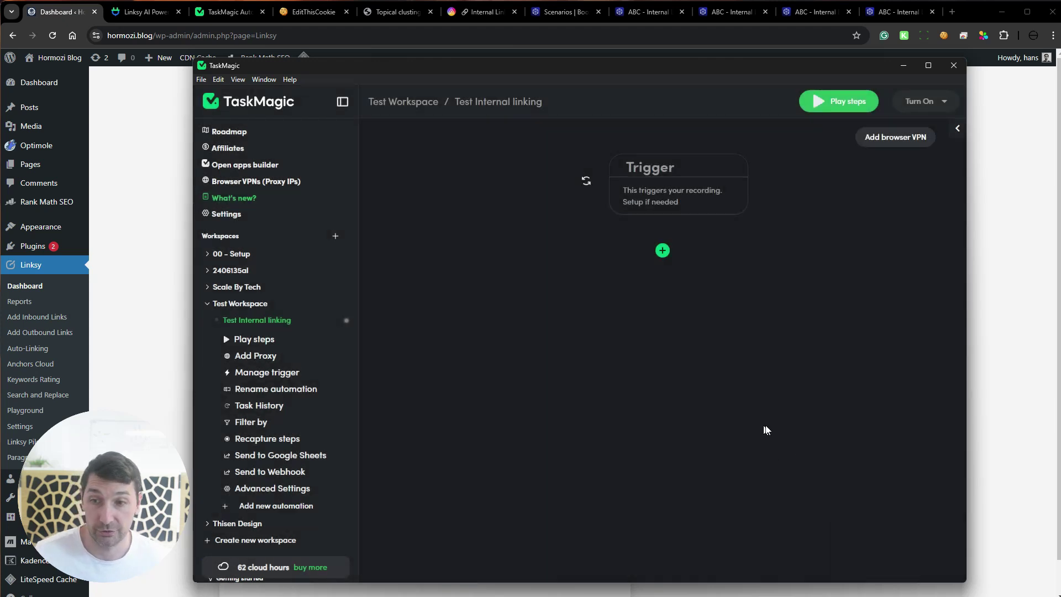
# Review the available browser VPN proxies and return to the Test Internal linking automation
pyautogui.click(285, 184)
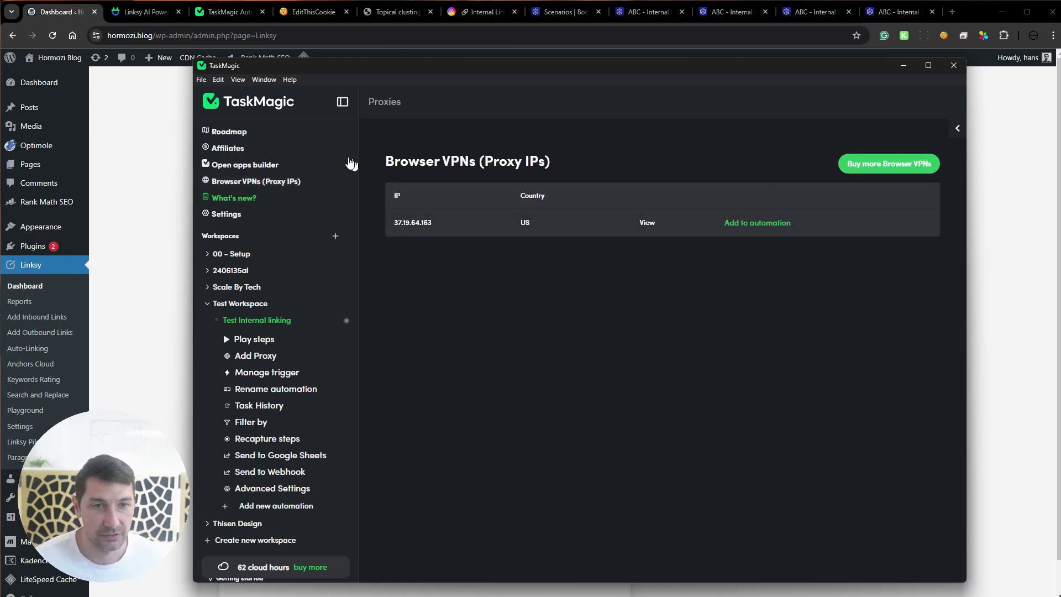
pyautogui.click(757, 224)
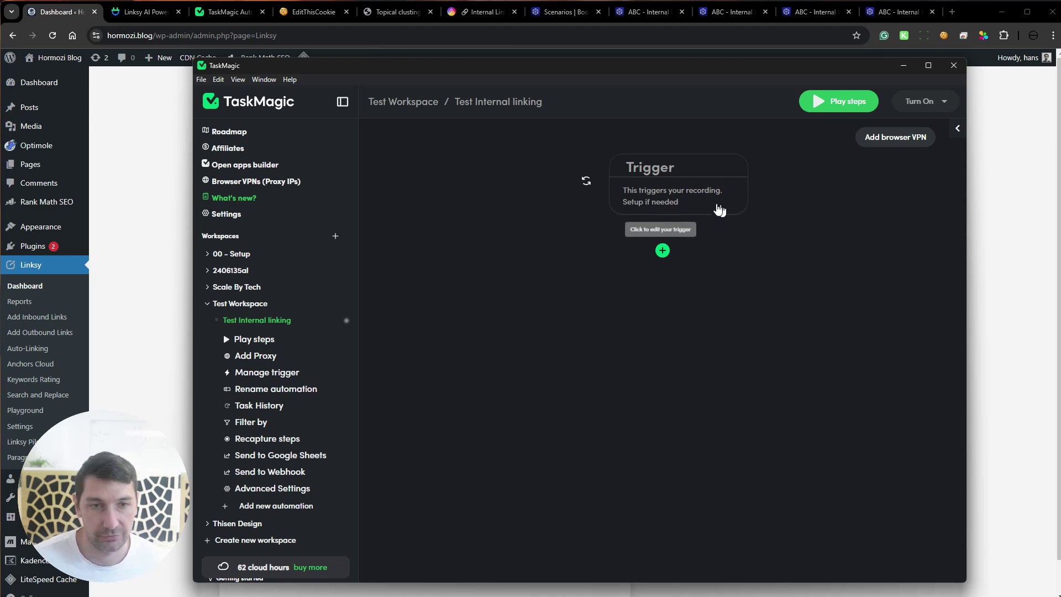
# Start recording the automation's steps and move the recording browser fully into view
pyautogui.click(662, 252)
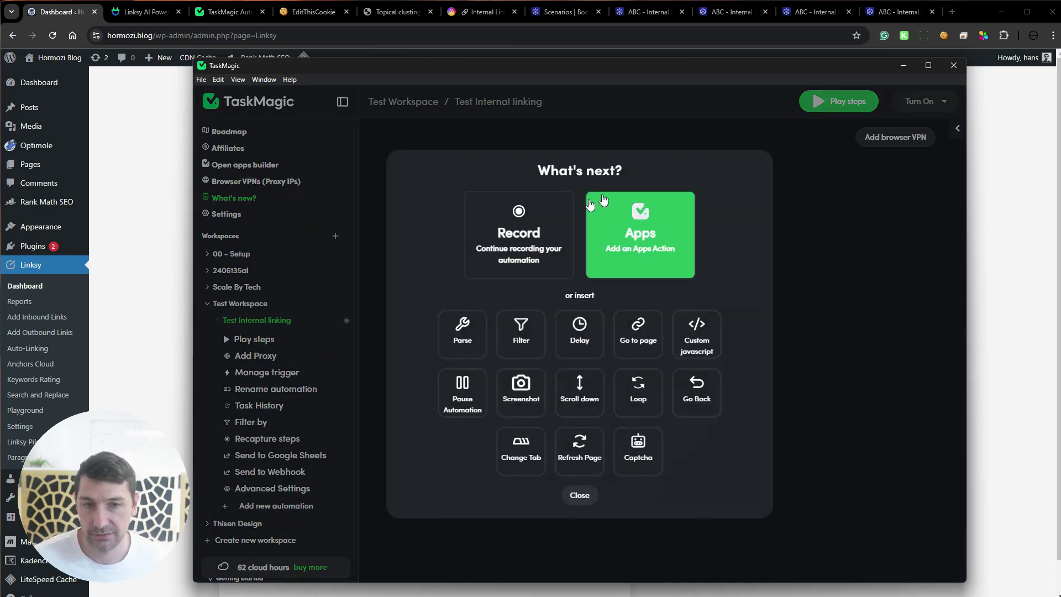
pyautogui.click(514, 243)
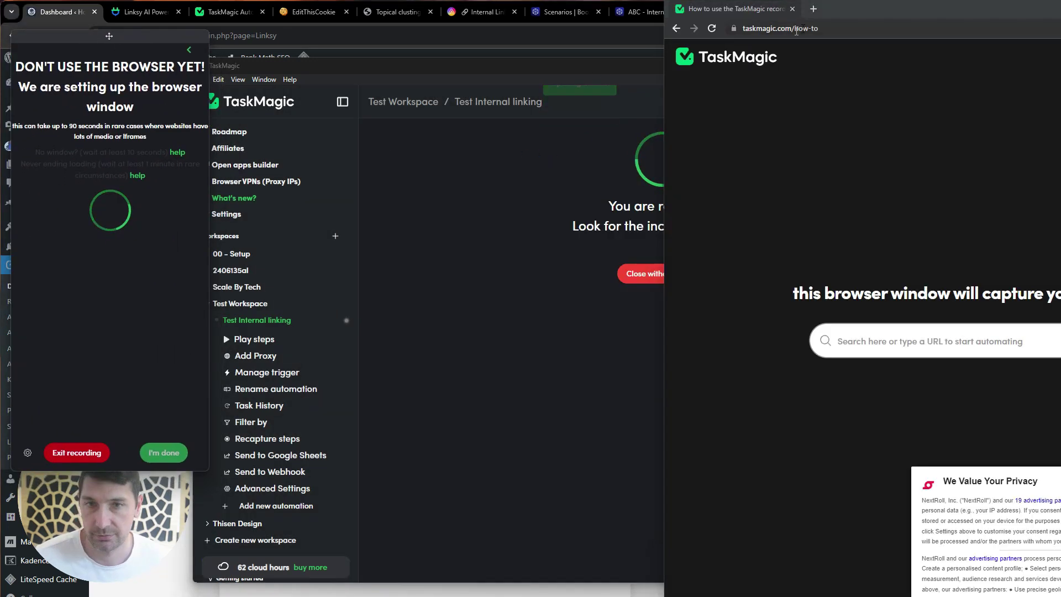
pyautogui.moveTo(878, 10); pyautogui.dragTo(641, 26)
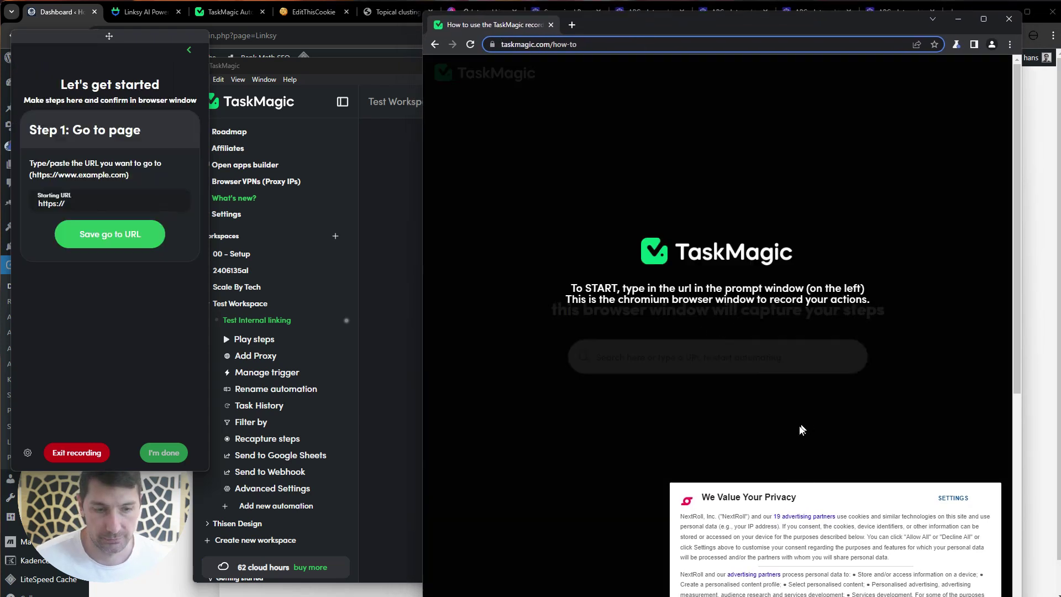
# In the main browser, open Linksy's Add Inbound Links page for the post "How to Beat Your Fear" and copy its URL
pyautogui.click(63, 199)
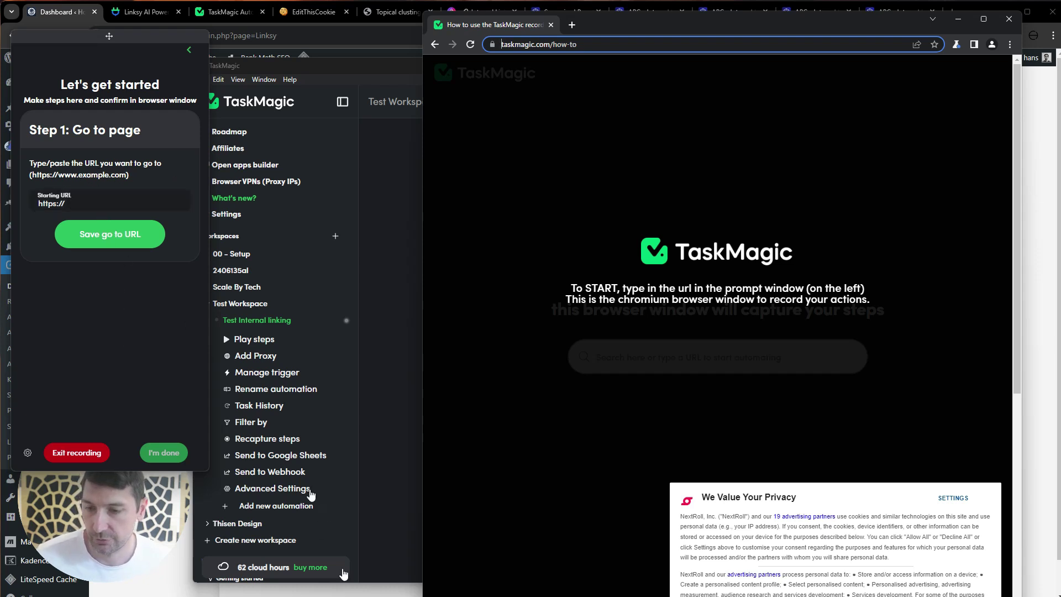
pyautogui.click(265, 589)
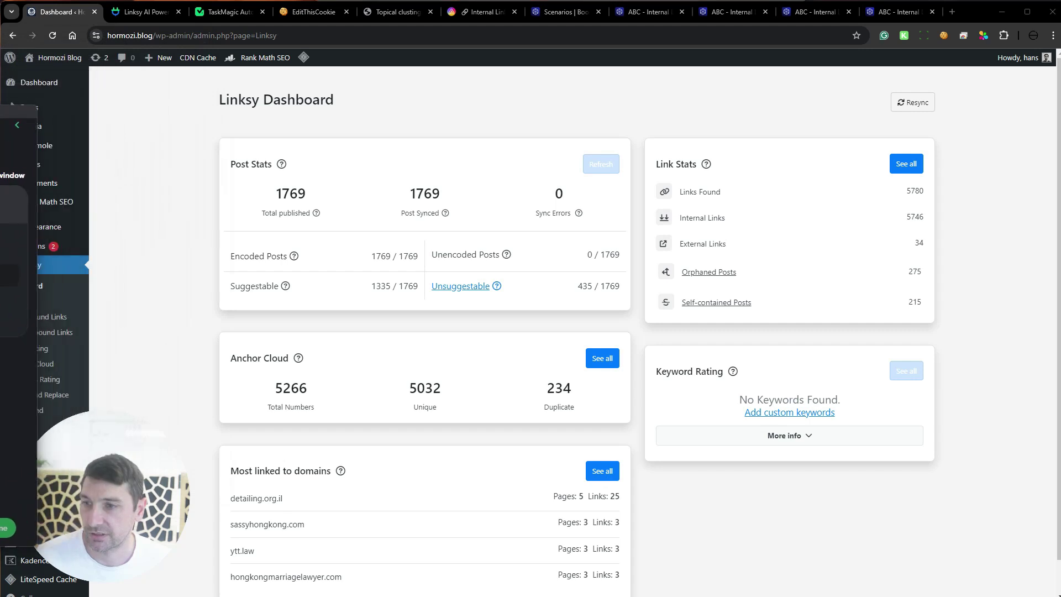
pyautogui.click(39, 317)
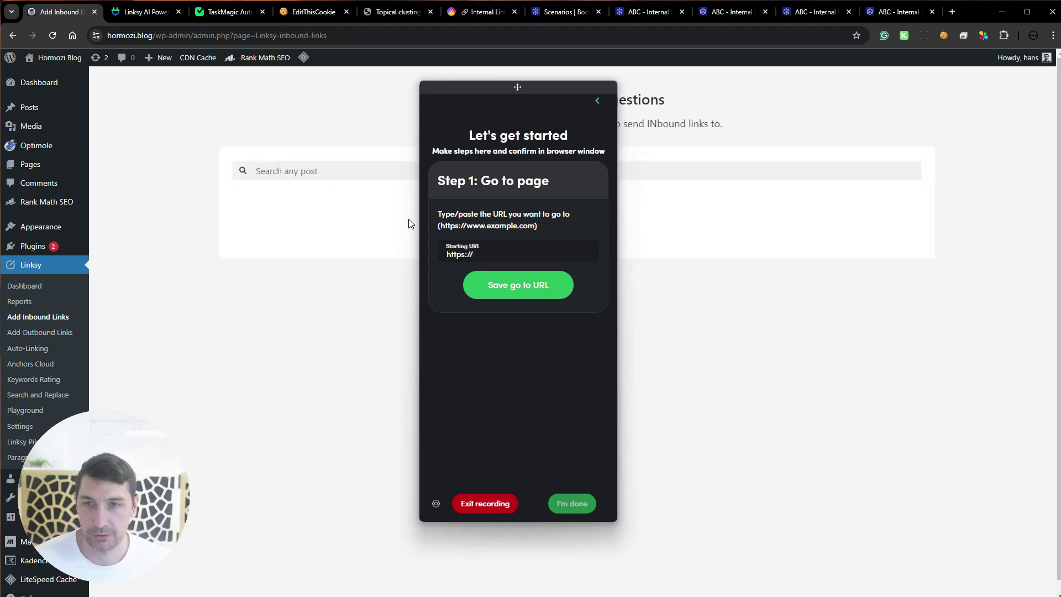
pyautogui.click(303, 209)
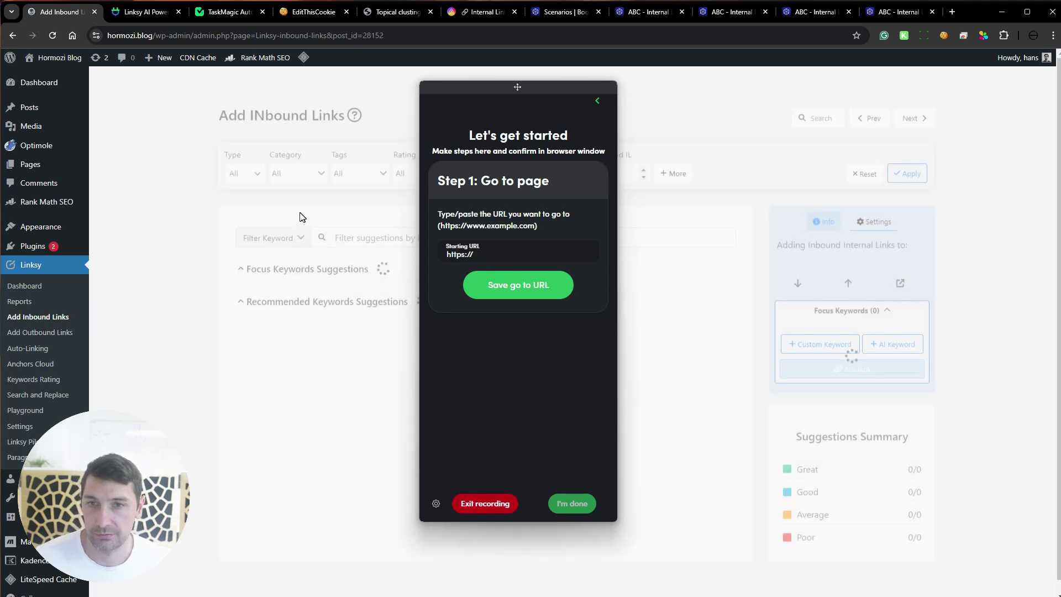
pyautogui.click(423, 35)
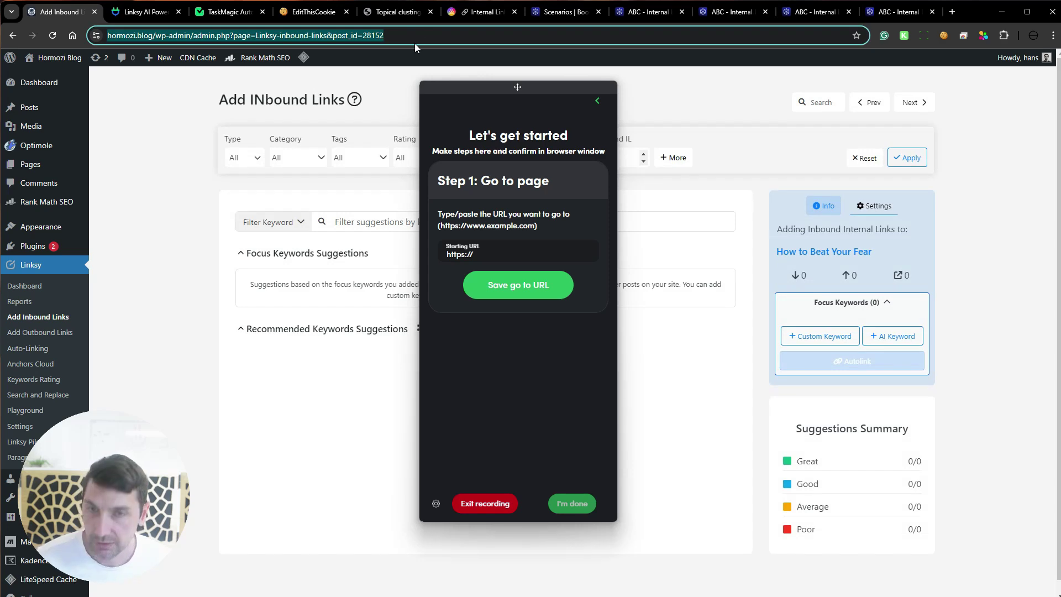
# Save the copied inbound links URL as the recording's starting page, and open the WordPress posts list in the main browser
pyautogui.moveTo(472, 91); pyautogui.dragTo(56, 27)
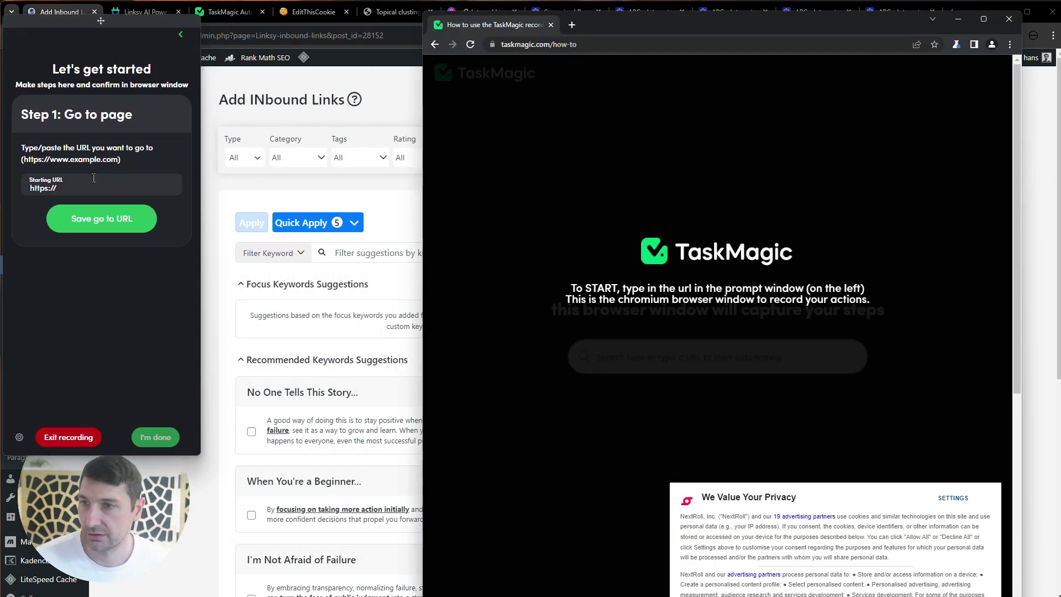
pyautogui.click(94, 178)
pyautogui.hotkey('ctrl', 'v')
pyautogui.click(115, 228)
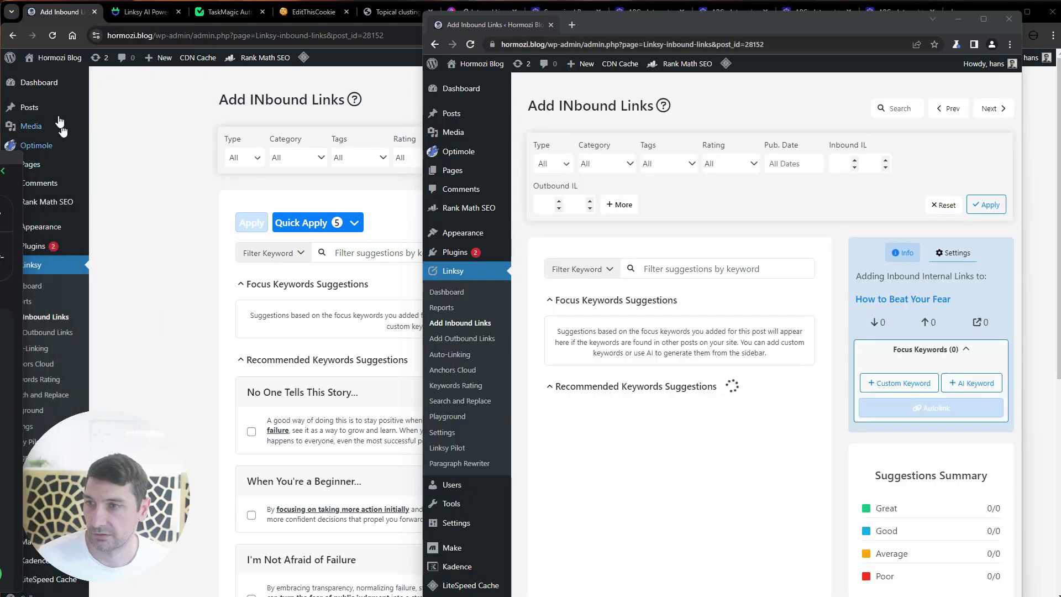
pyautogui.click(50, 109)
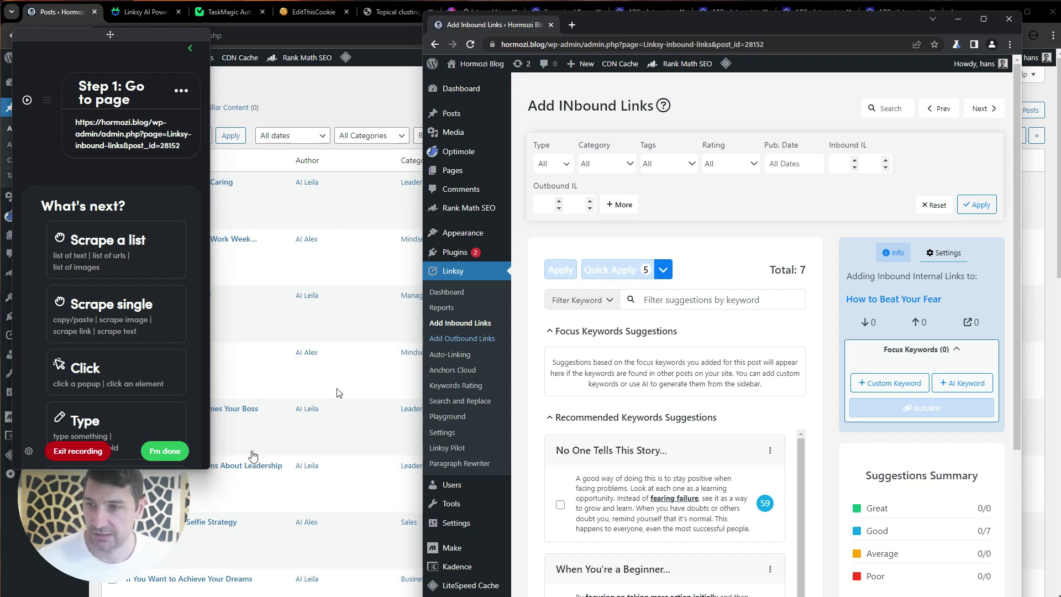
# Activate Linksy's Quick Apply option in the recording browser and discard the clicks captured while doing so
pyautogui.click(664, 271)
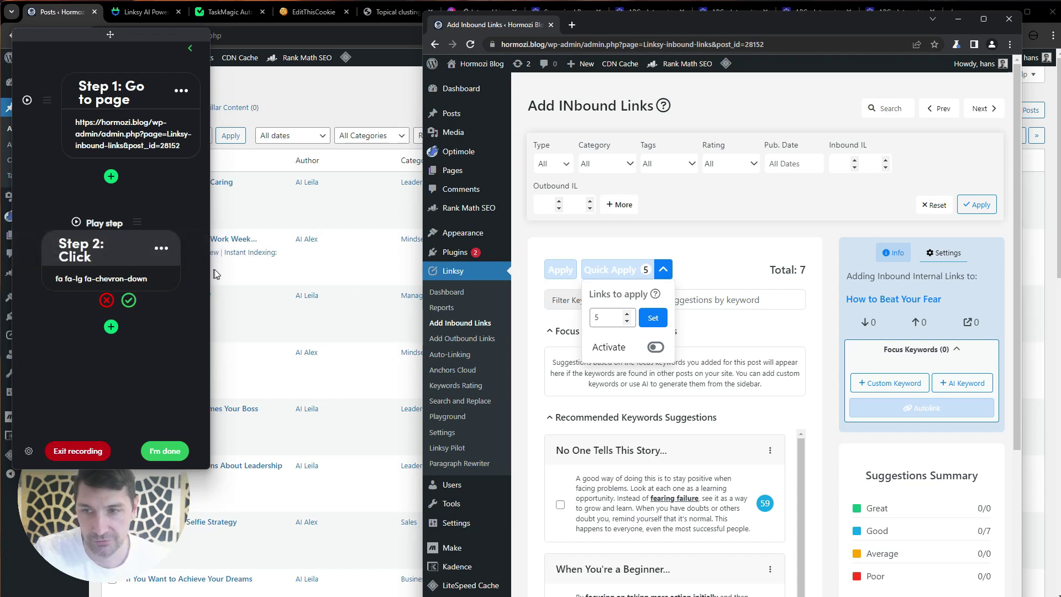
pyautogui.click(106, 301)
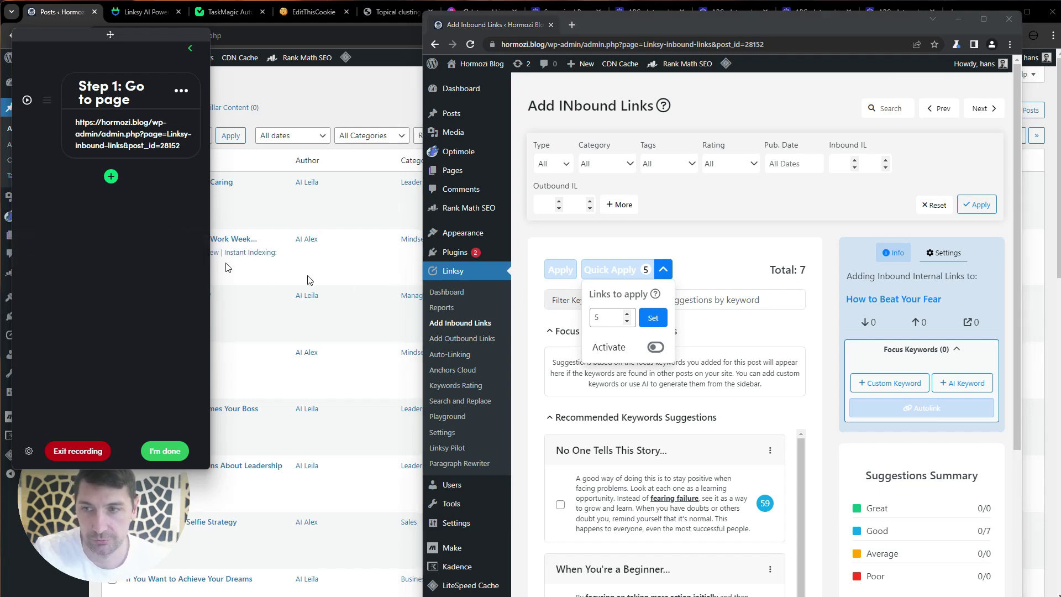
pyautogui.click(656, 347)
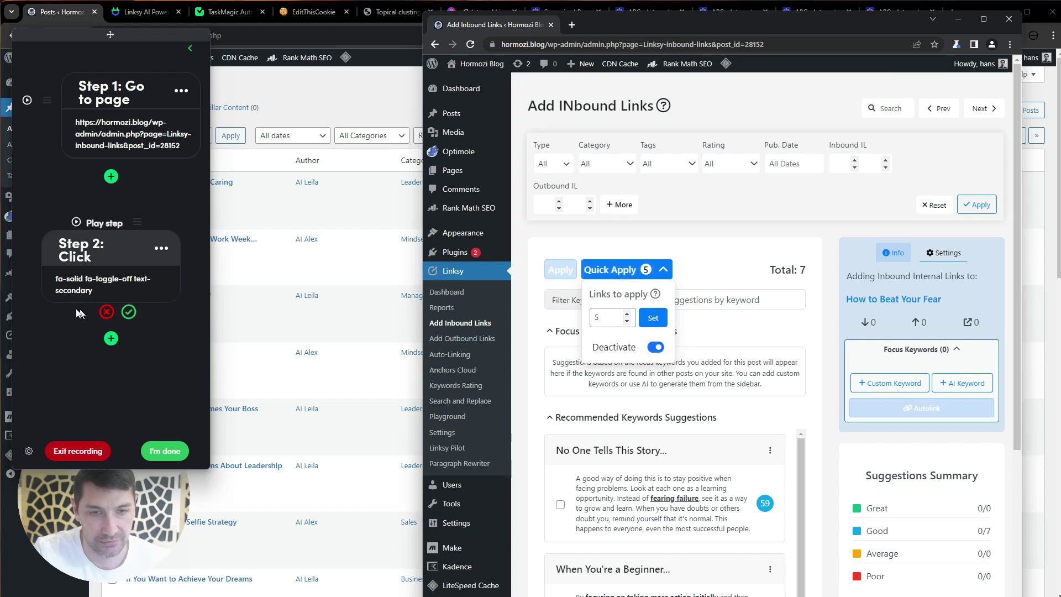
pyautogui.click(106, 312)
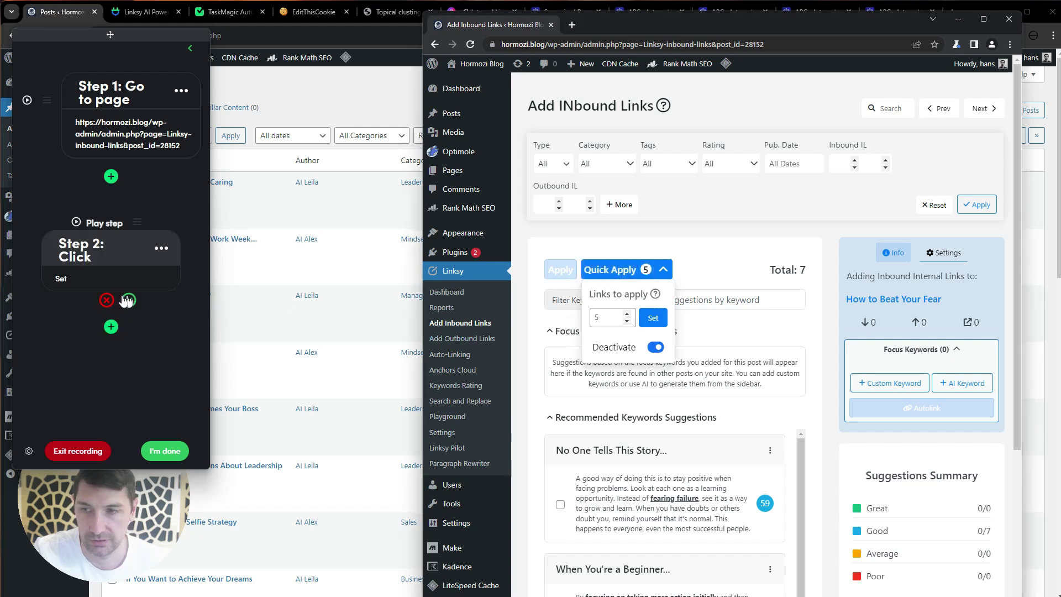
pyautogui.click(108, 312)
pyautogui.click(663, 269)
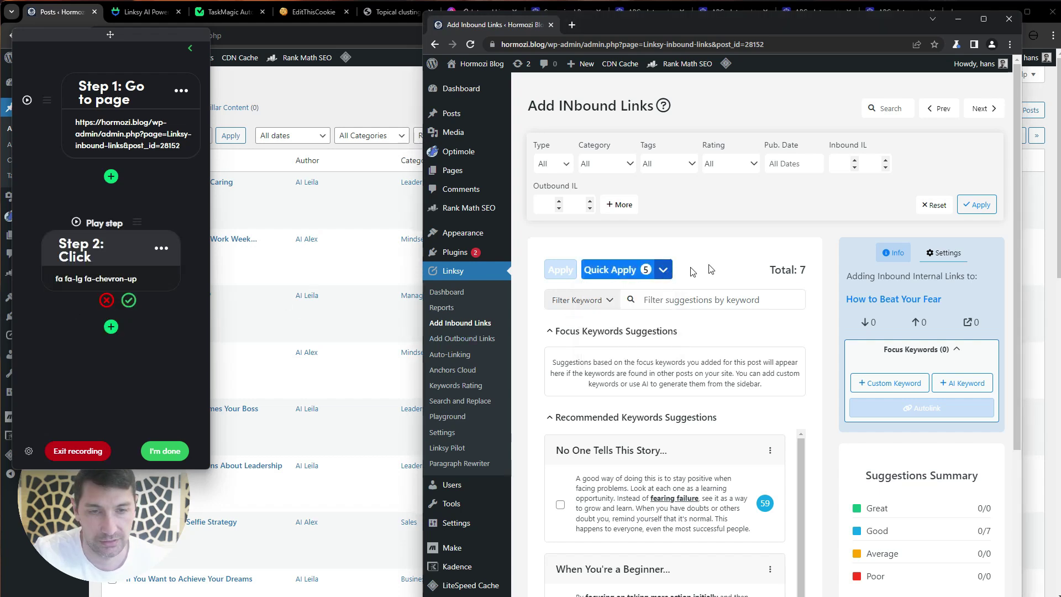
pyautogui.click(107, 302)
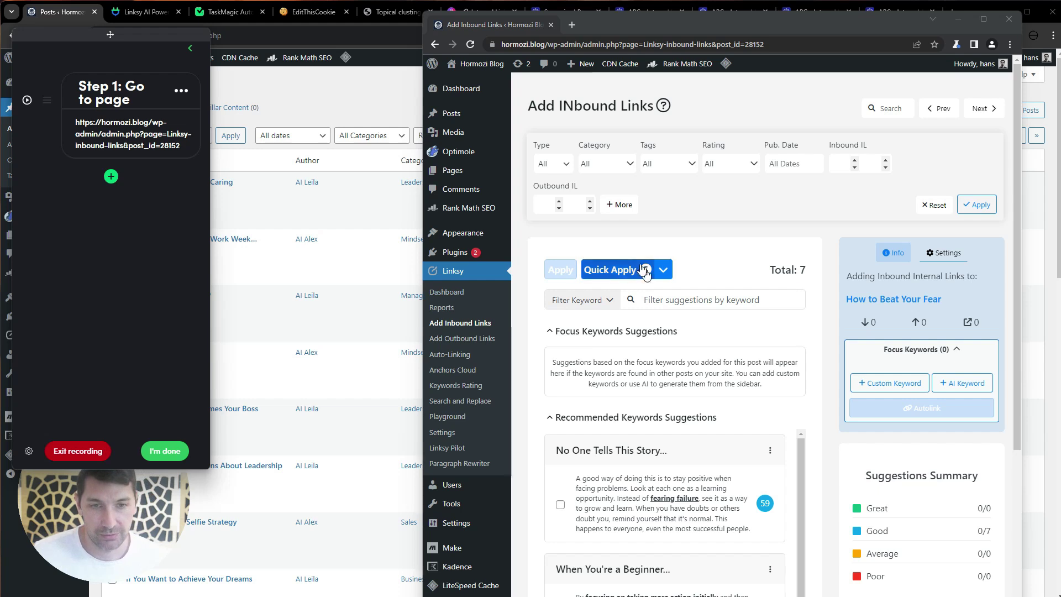
# Record a click on Quick Apply as step 2 and a click on Next as step 3
pyautogui.click(604, 270)
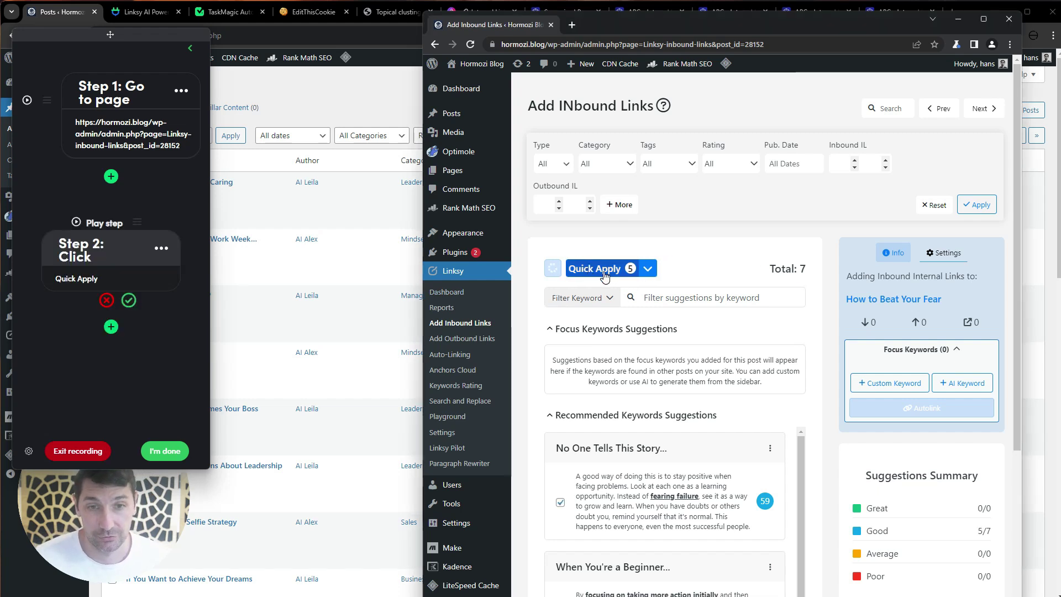
pyautogui.click(129, 301)
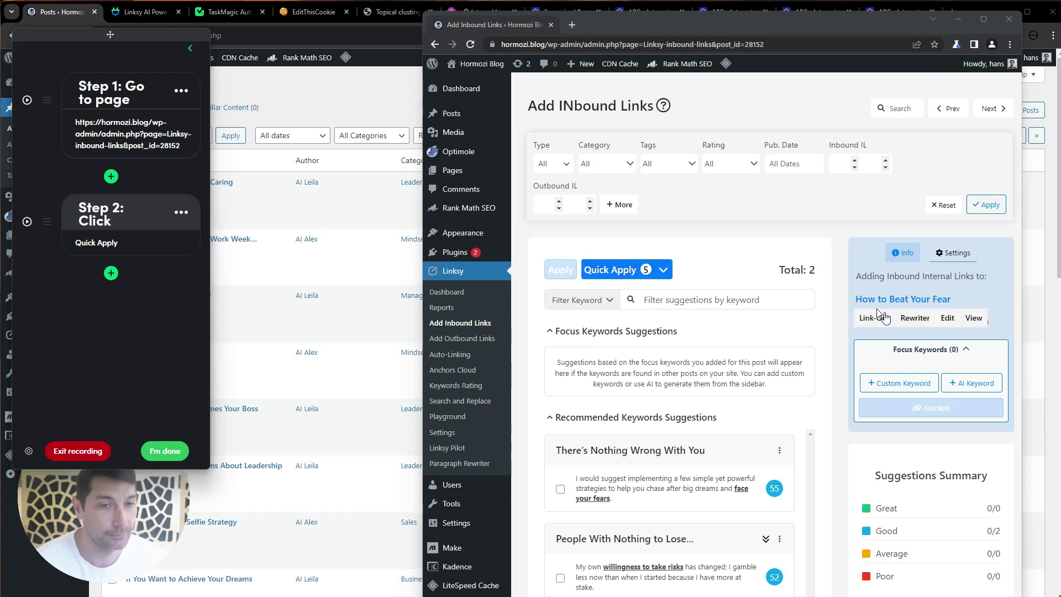
pyautogui.click(992, 109)
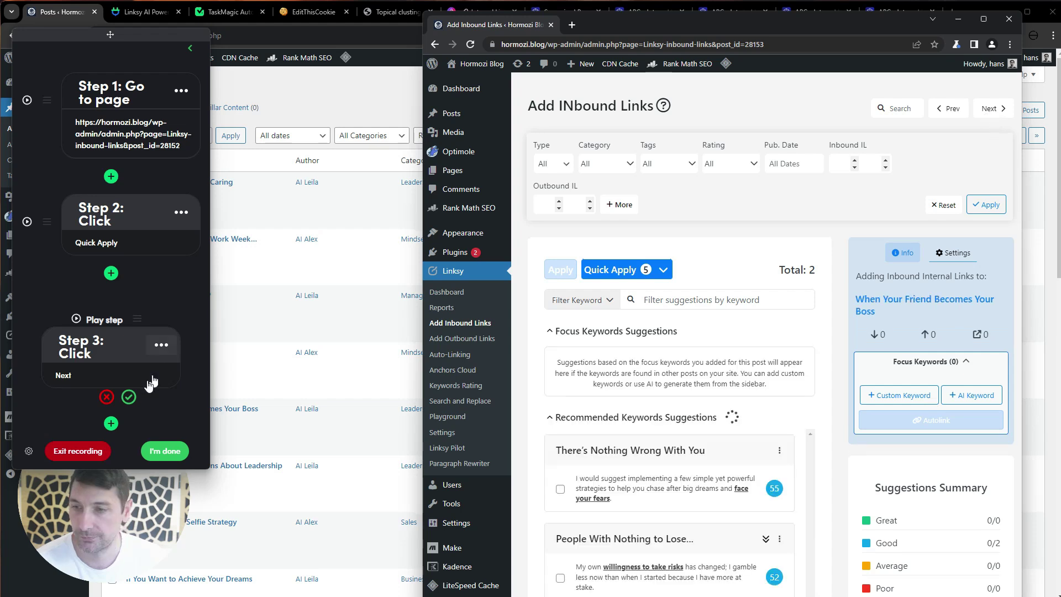
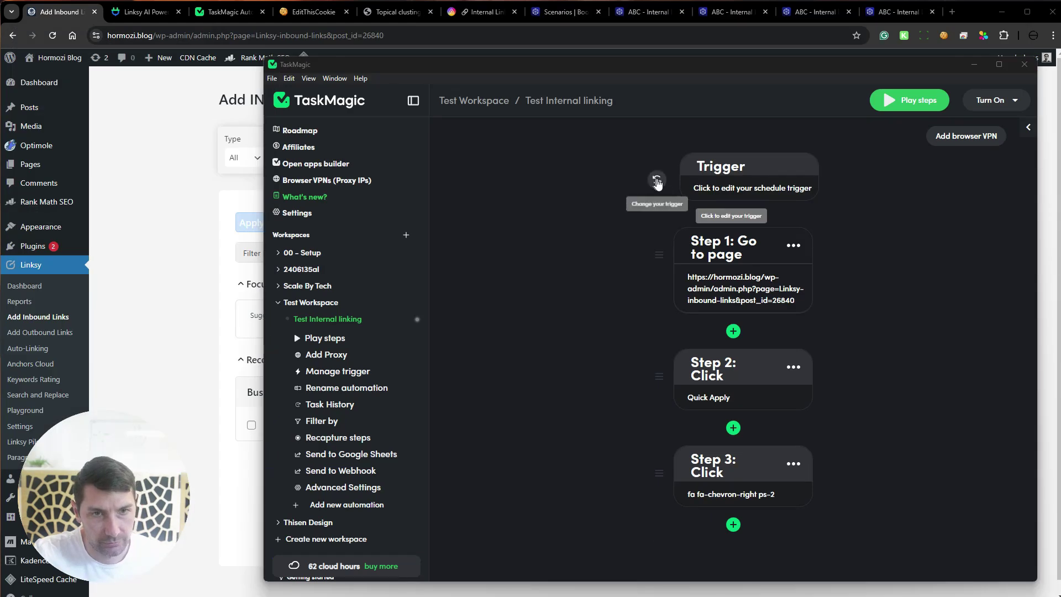
# Change the automation's trigger to a list schedule that loops 20 times
pyautogui.click(656, 181)
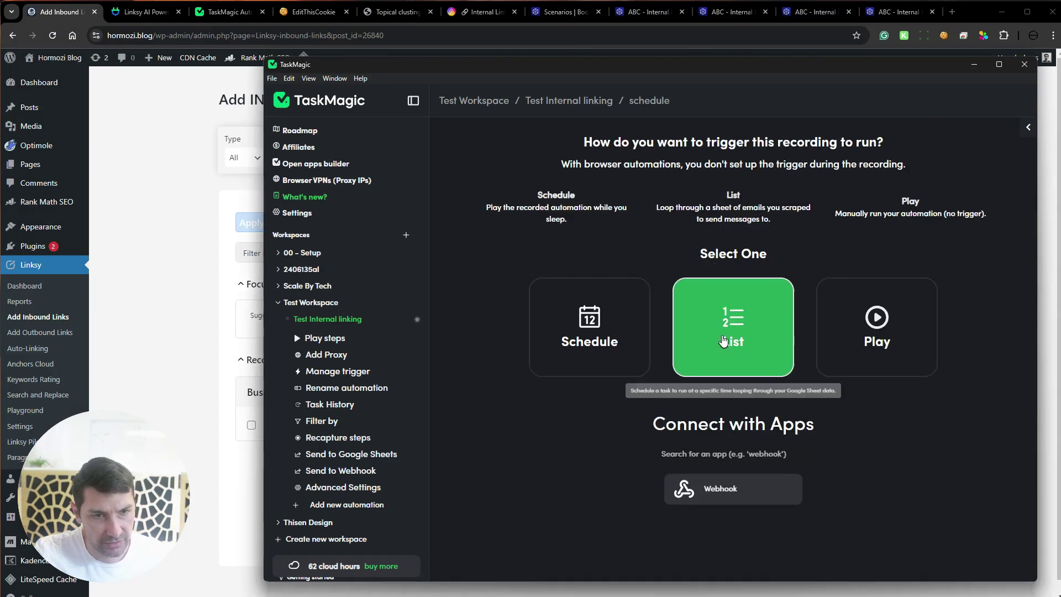
pyautogui.click(739, 327)
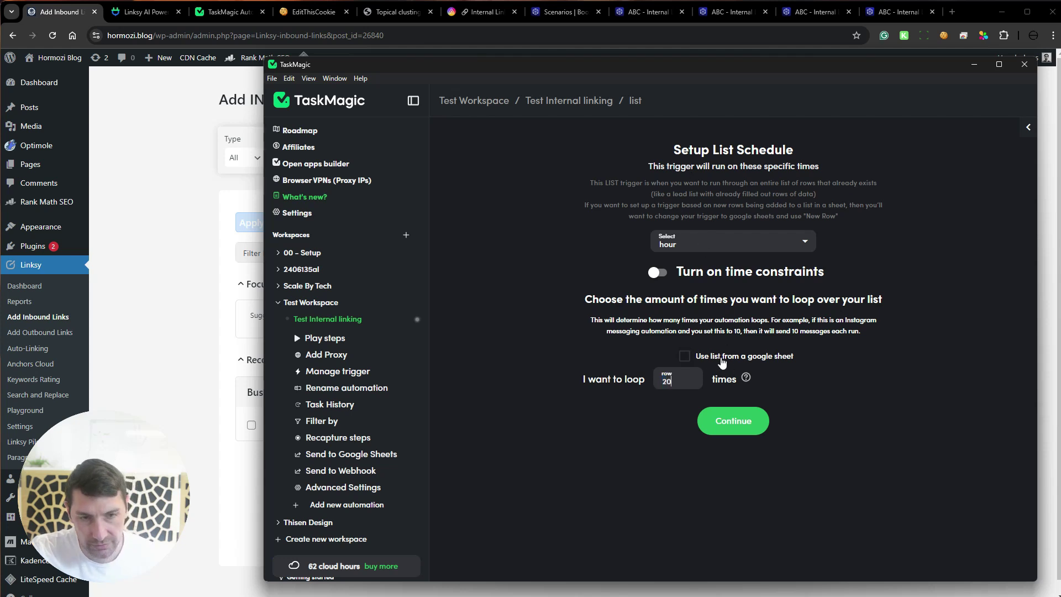
pyautogui.click(736, 423)
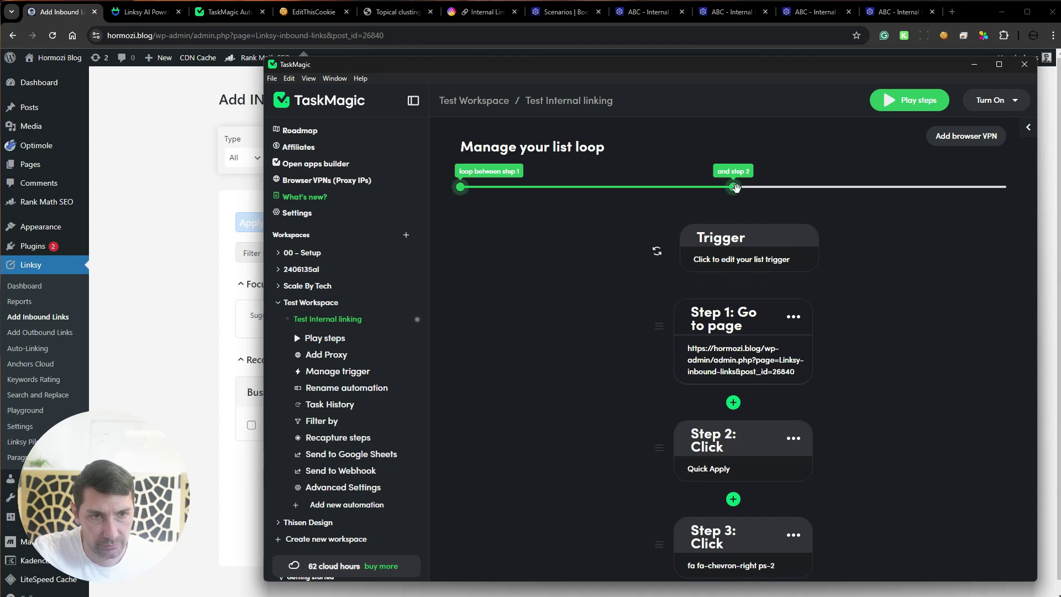
# Set the list loop to run between step 2 and step 3
pyautogui.moveTo(735, 184); pyautogui.dragTo(1007, 186)
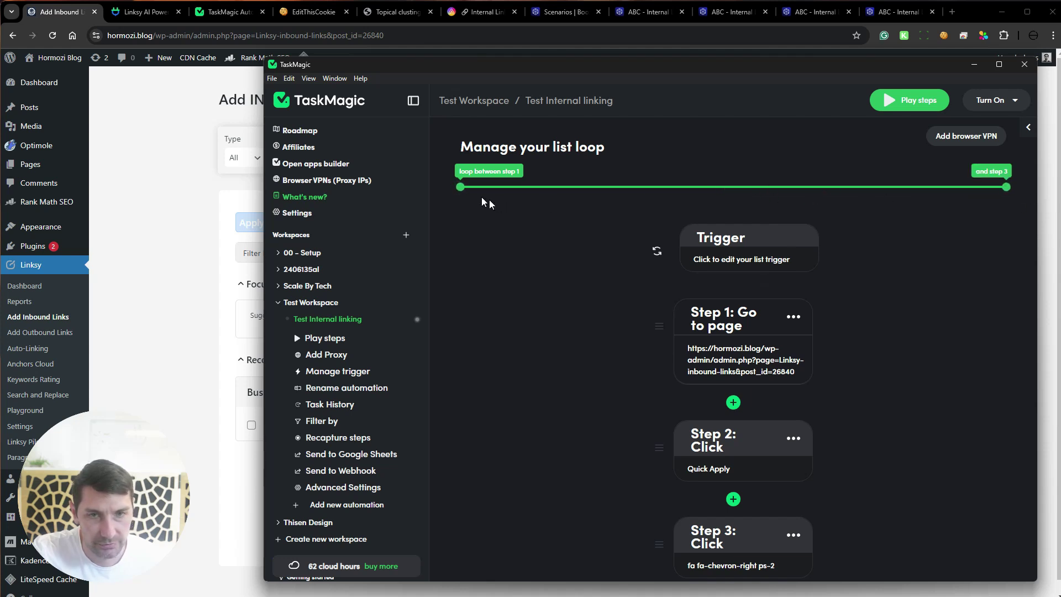
pyautogui.moveTo(461, 186); pyautogui.dragTo(706, 176)
pyautogui.scroll(-2, 718, 305)
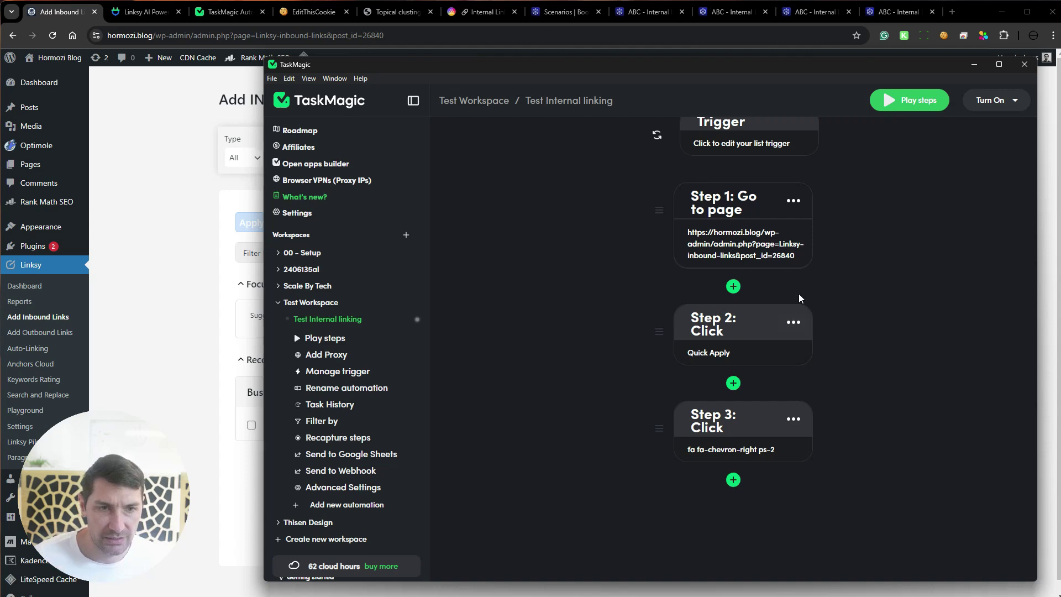
pyautogui.moveTo(799, 299); pyautogui.dragTo(798, 354)
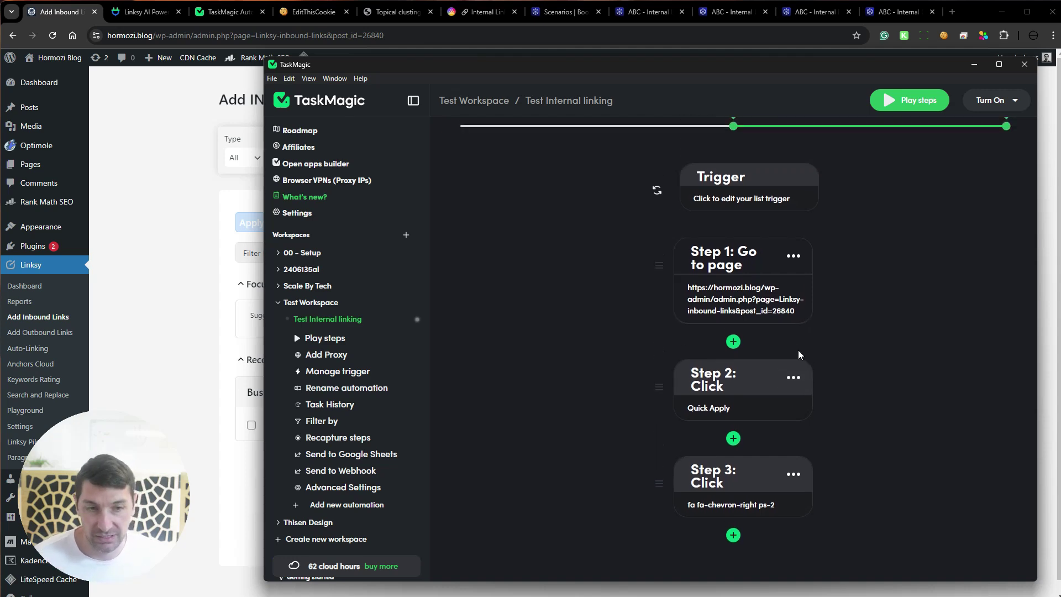
# Resume recording and insert a 0.2 minute delay between the Go to page step and the Quick Apply click
pyautogui.click(734, 342)
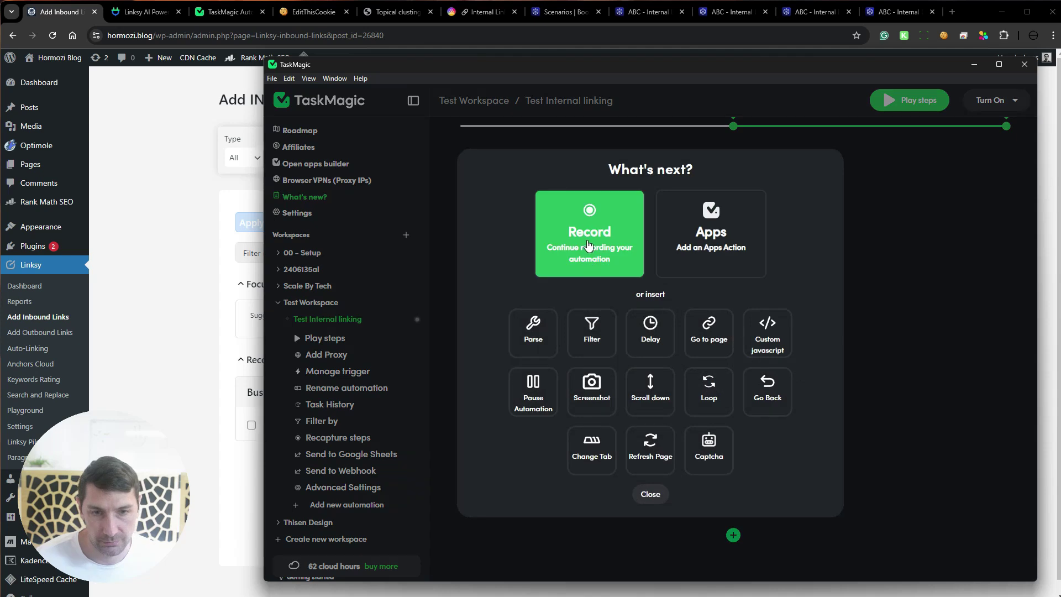
pyautogui.click(589, 245)
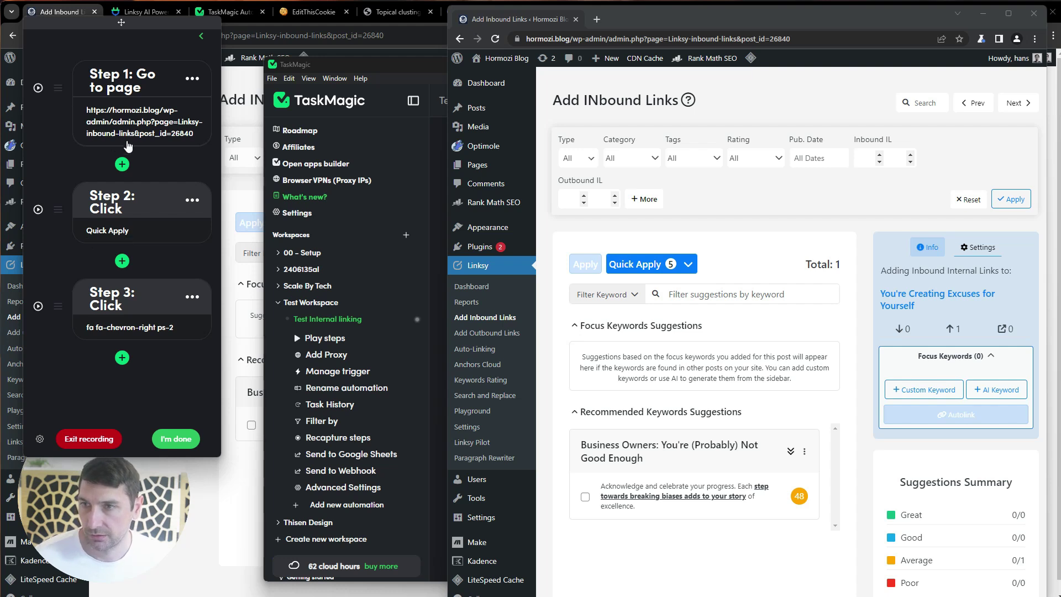
pyautogui.click(122, 165)
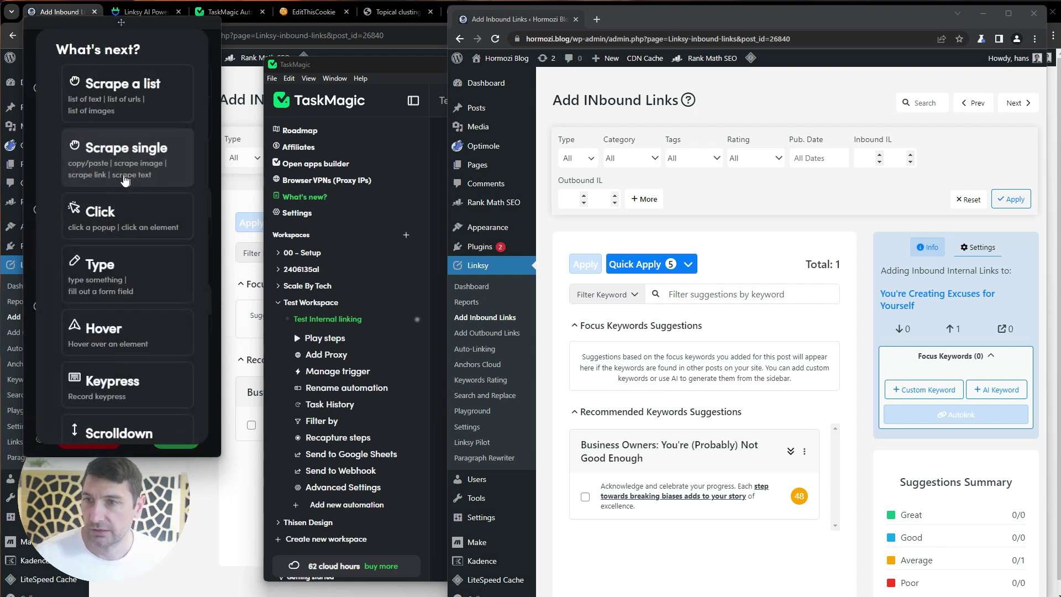
pyautogui.scroll(-6, 117, 166)
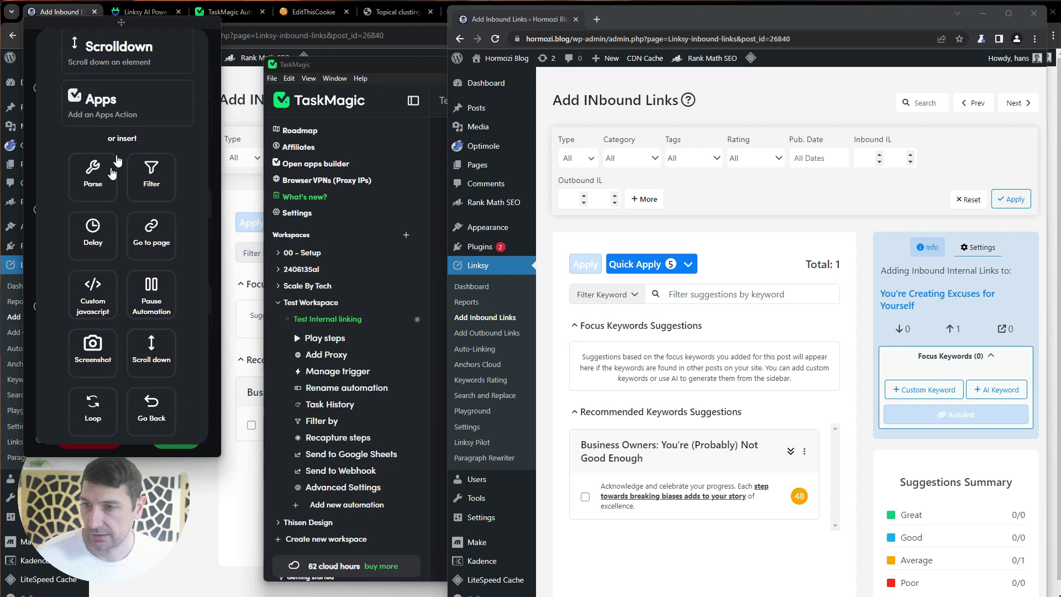
pyautogui.click(93, 232)
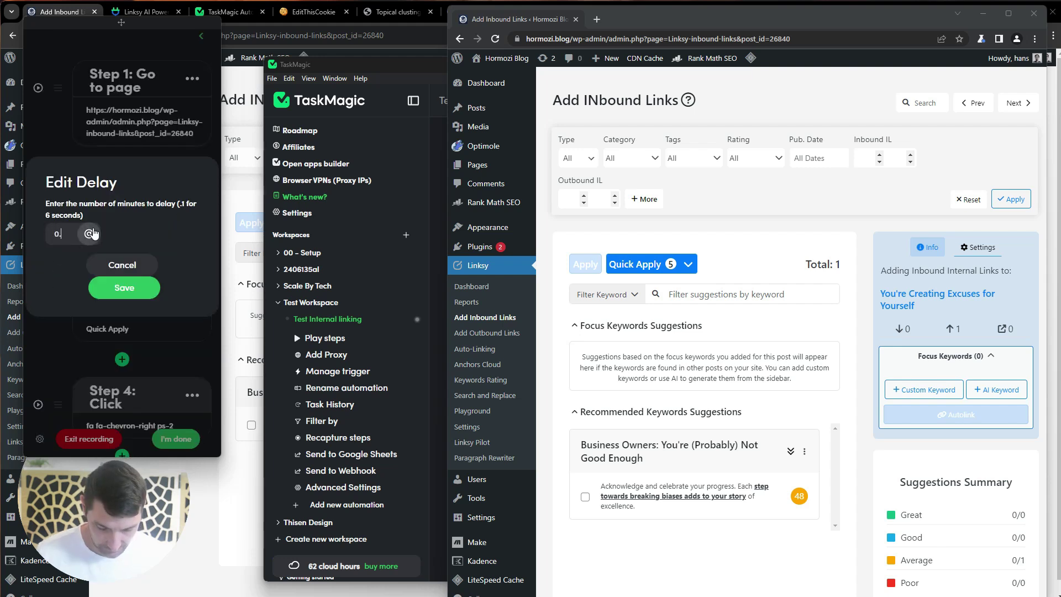
pyautogui.click(156, 289)
# Insert a 0.3 minute delay after the Quick Apply click and finish the recording
pyautogui.scroll(-8, 141, 156)
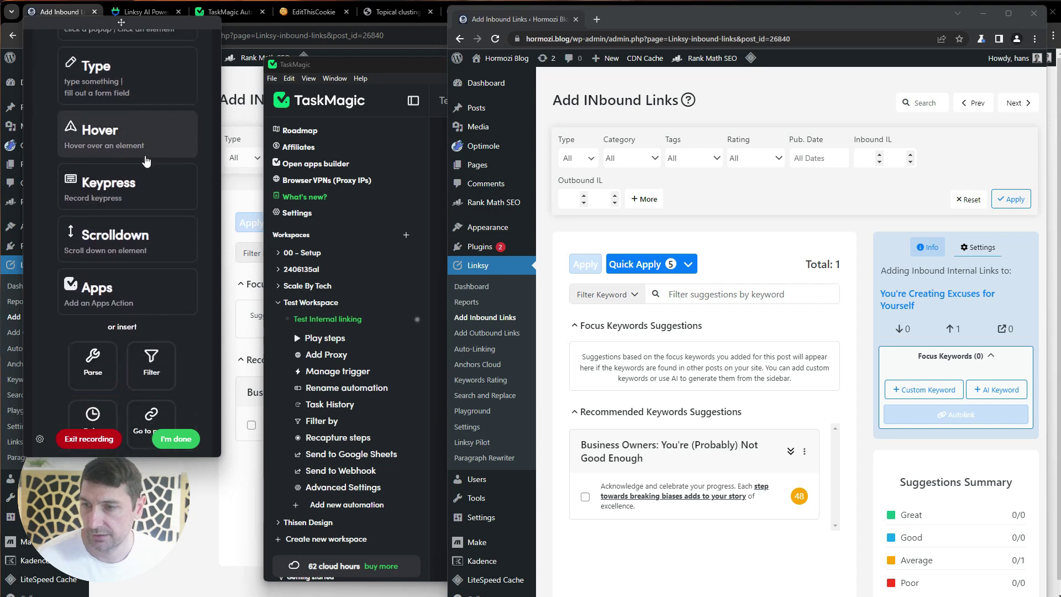
pyautogui.scroll(-5, 148, 159)
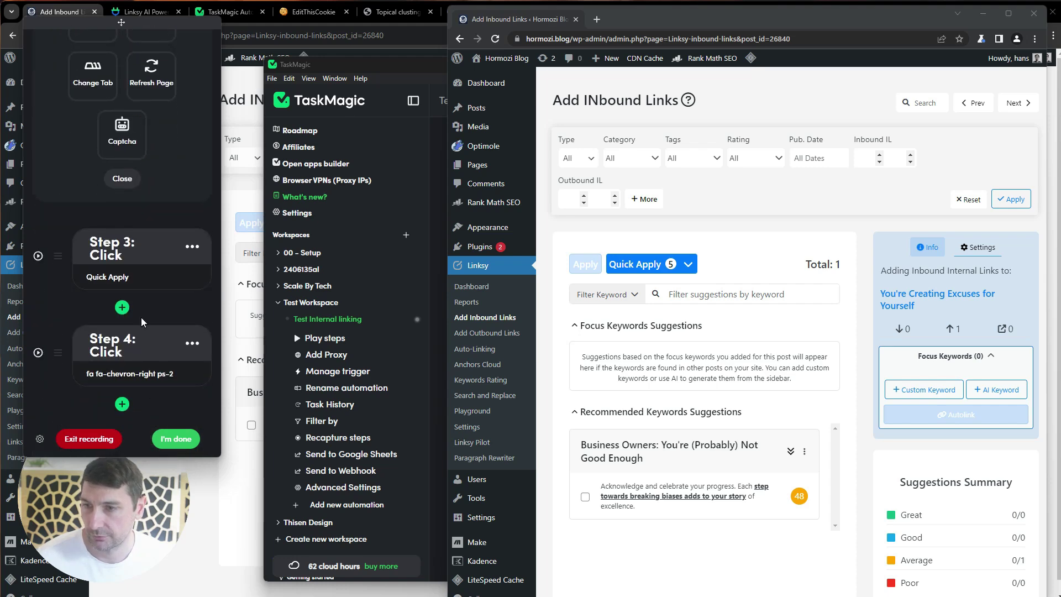
pyautogui.click(122, 308)
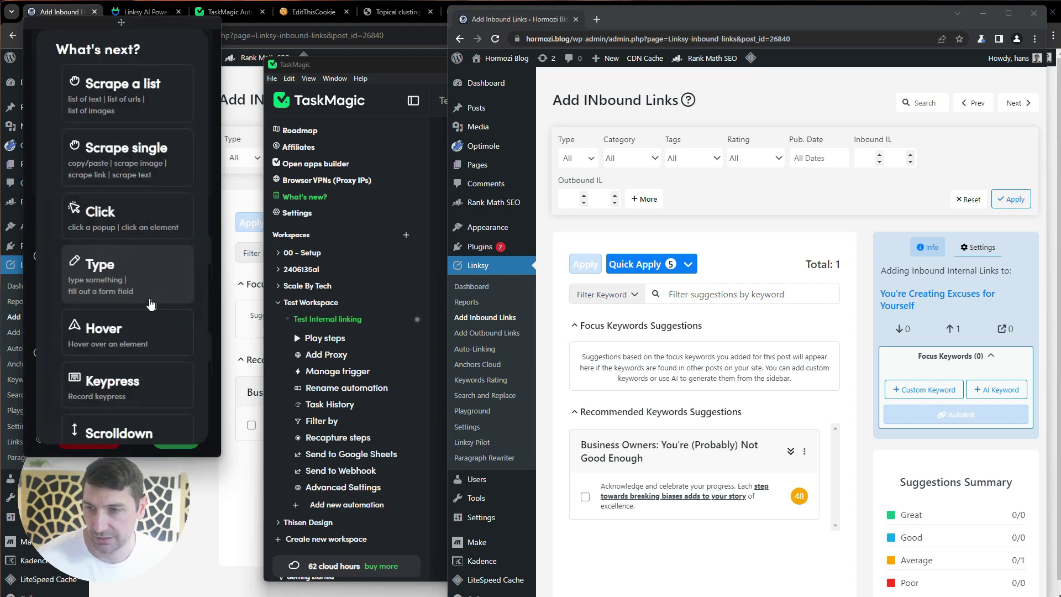
pyautogui.scroll(-10, 147, 301)
pyautogui.click(83, 236)
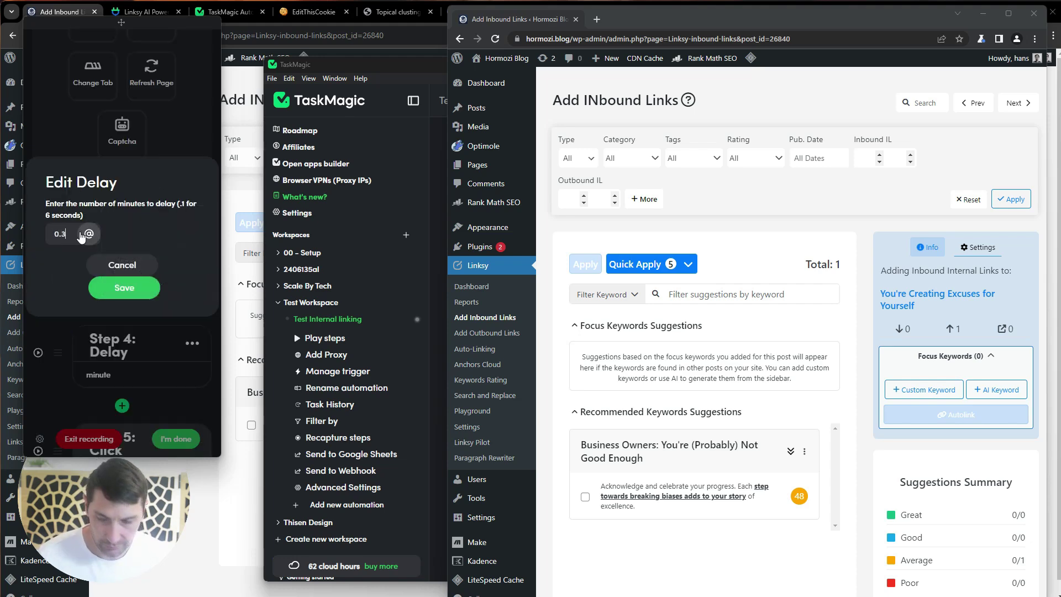
pyautogui.click(124, 288)
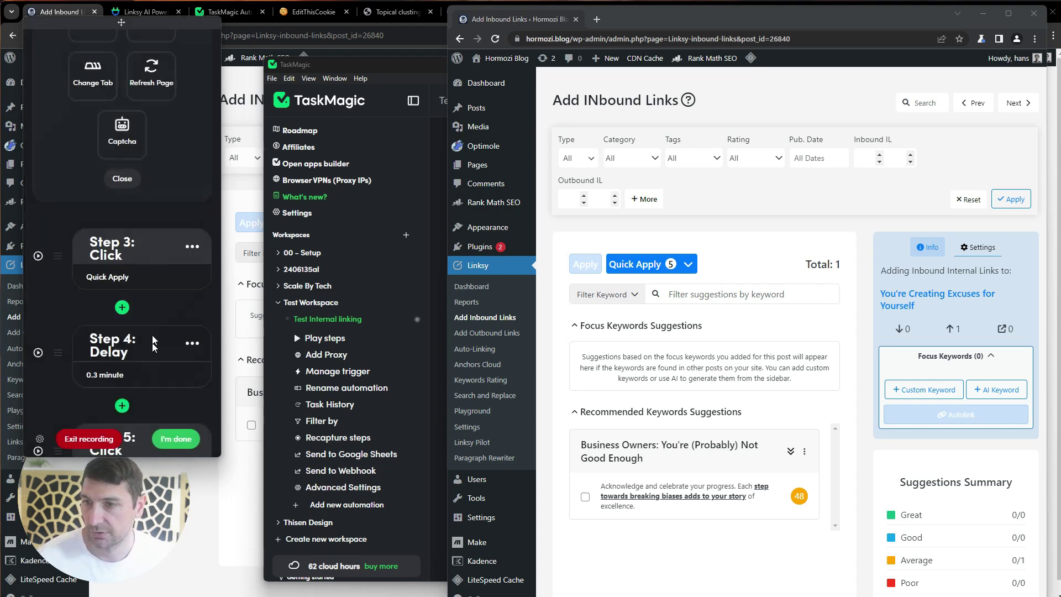
pyautogui.click(175, 440)
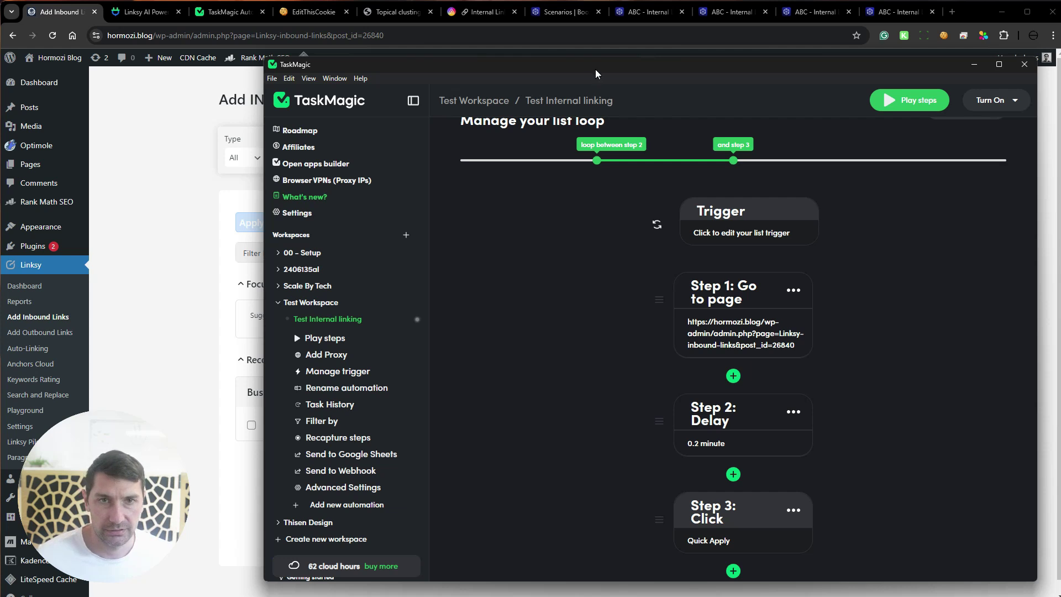
# Extend the end of the list loop to step 5 and check the order of the automation's steps
pyautogui.scroll(-2, 823, 187)
pyautogui.scroll(3, 824, 186)
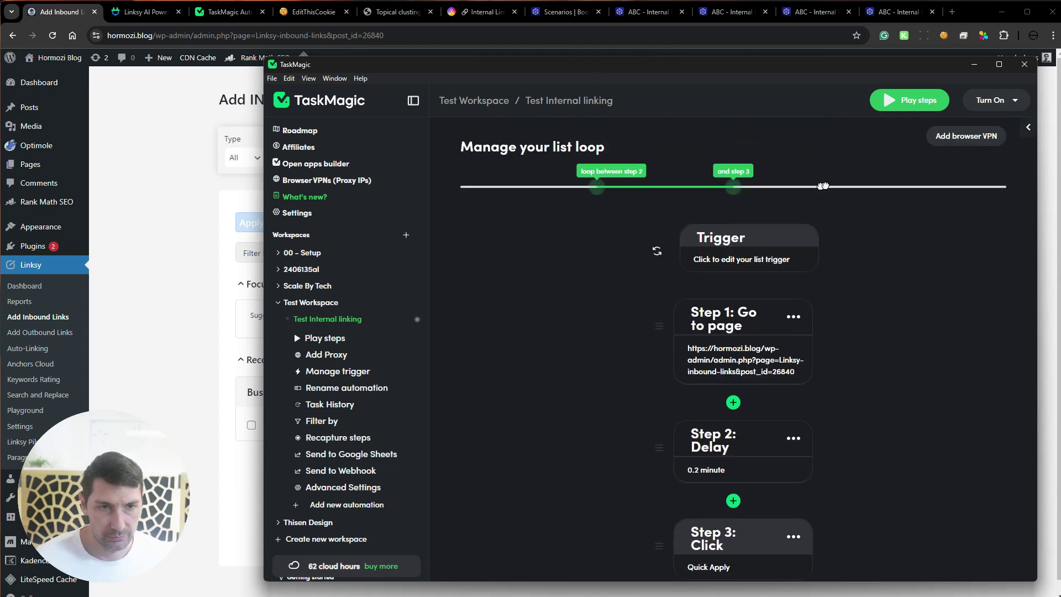
pyautogui.moveTo(823, 187); pyautogui.dragTo(1006, 186)
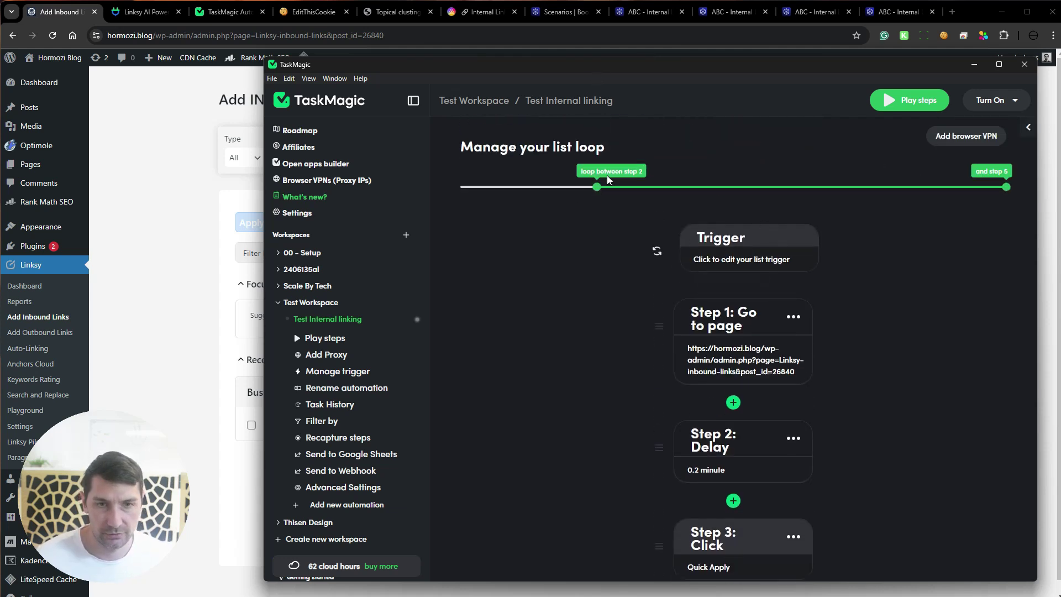
pyautogui.scroll(-2, 729, 284)
pyautogui.scroll(2, 710, 360)
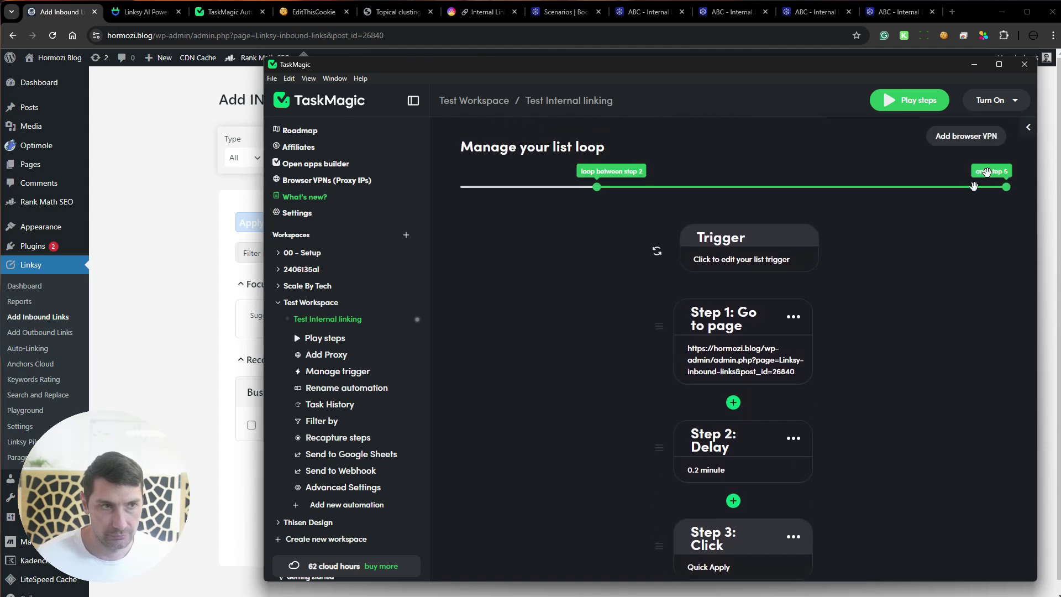
pyautogui.scroll(-4, 879, 331)
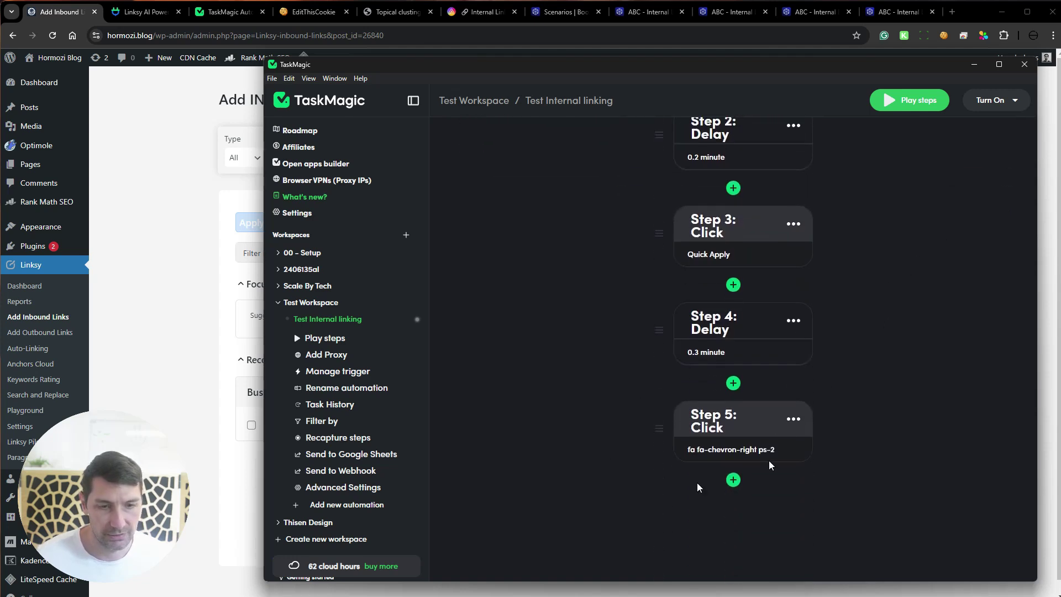
pyautogui.scroll(3, 701, 470)
# Open Linksy's inbound link suggestions for the post "5 Mistakes Beginner Leaders Make" and copy the page's URL
pyautogui.click(152, 274)
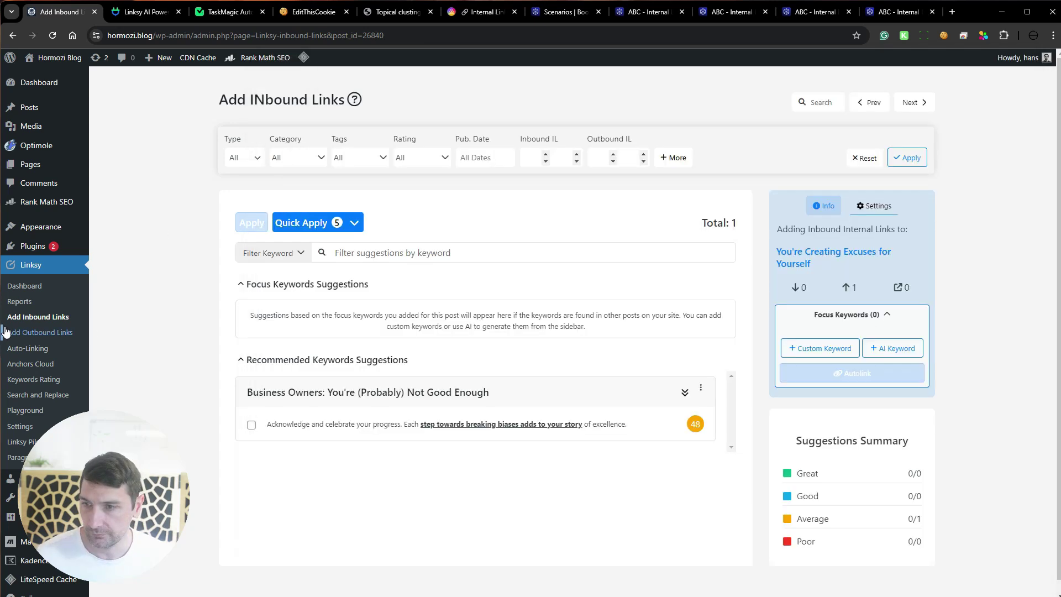
pyautogui.click(38, 318)
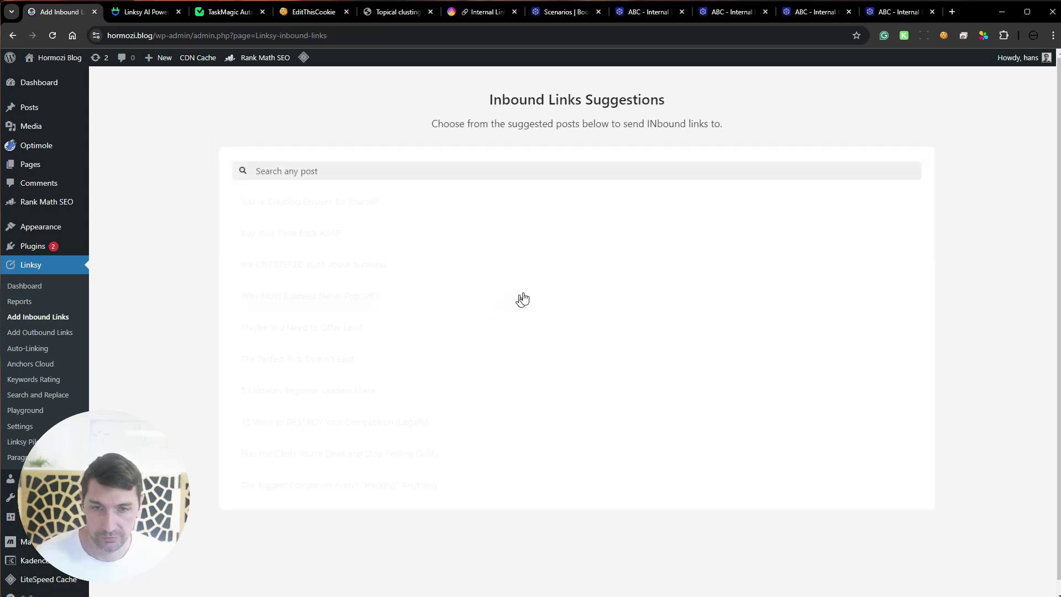
pyautogui.click(489, 399)
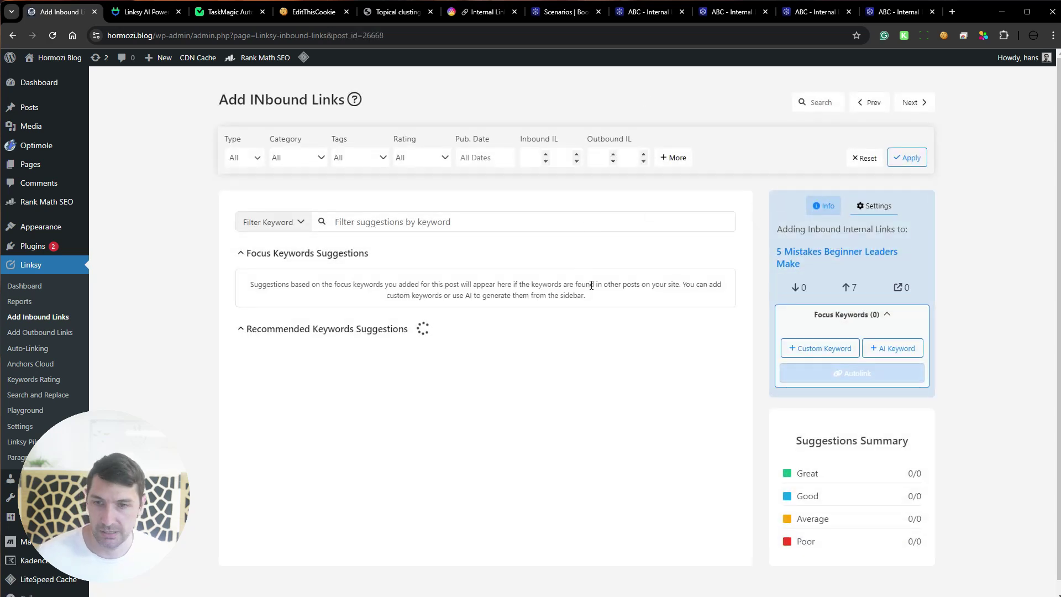
pyautogui.click(495, 35)
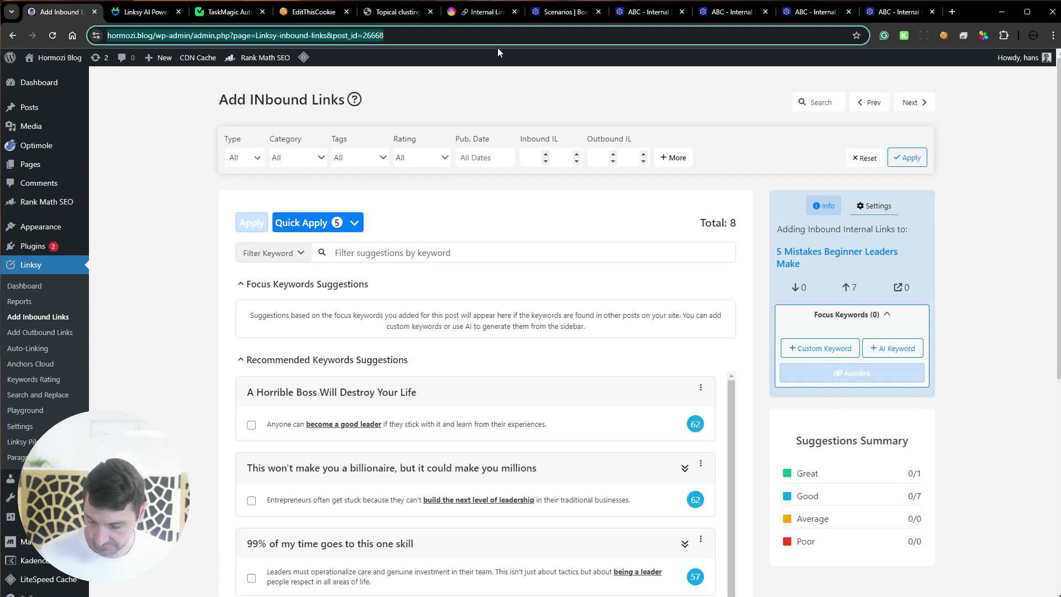
pyautogui.hotkey('ctrl', 'c')
pyautogui.hotkey('alt', 'Tab')
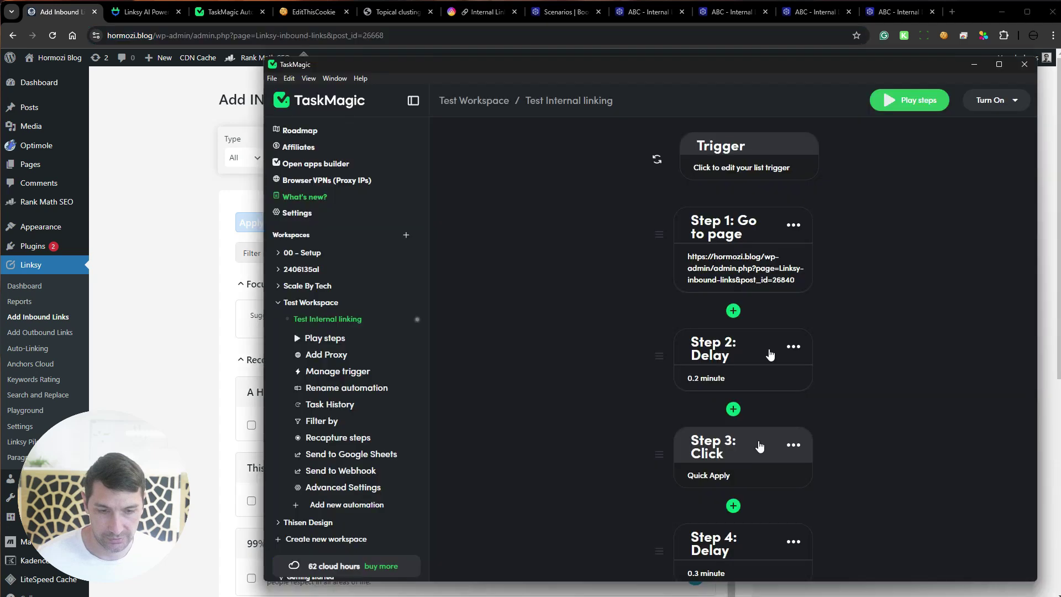
pyautogui.click(735, 290)
pyautogui.click(699, 335)
pyautogui.hotkey('ctrl', 'a')
pyautogui.hotkey('ctrl', 'v')
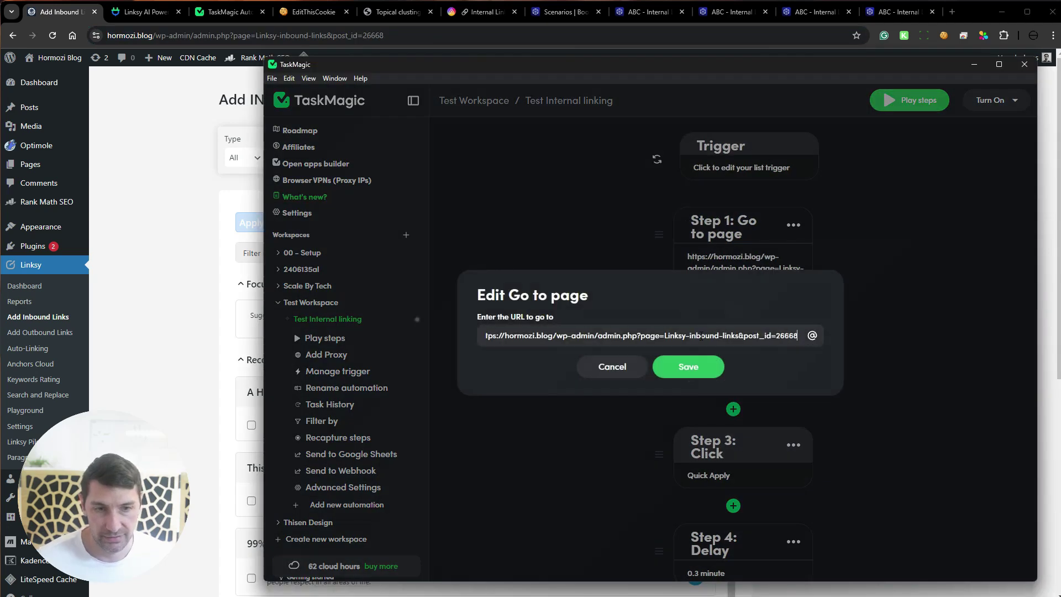
pyautogui.click(697, 367)
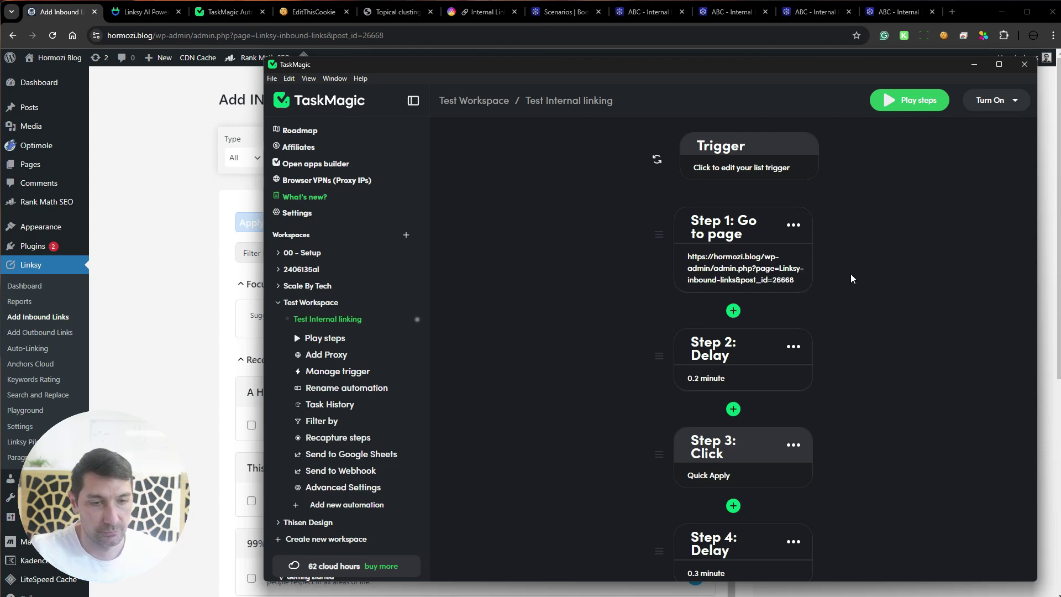
# Run the Test Internal linking automation with its browser window moved clear of the run details, and stop it after a few loops
pyautogui.scroll(-4, 856, 290)
pyautogui.scroll(6, 858, 292)
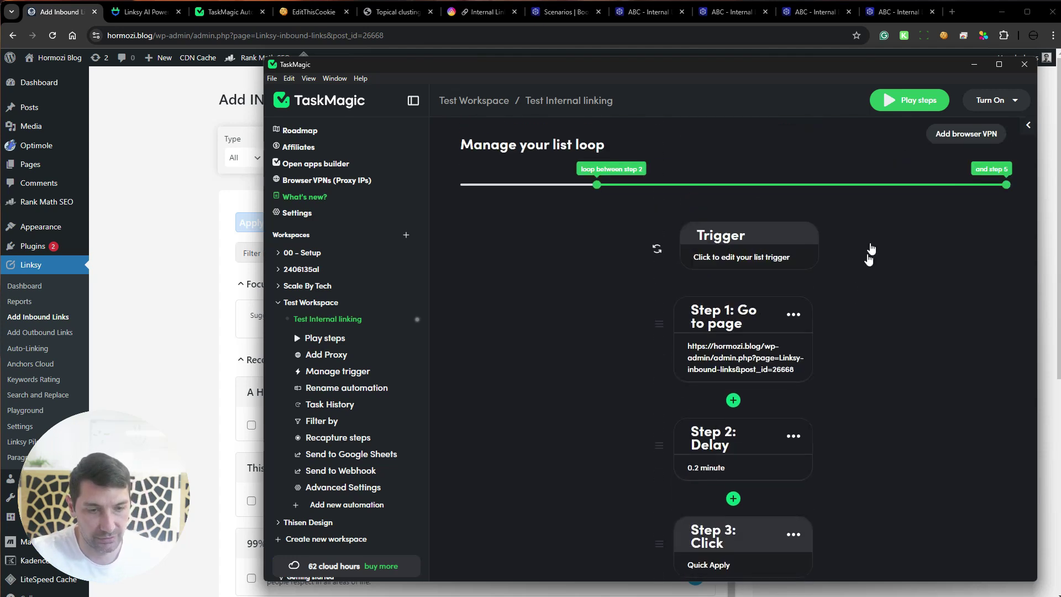
pyautogui.click(907, 102)
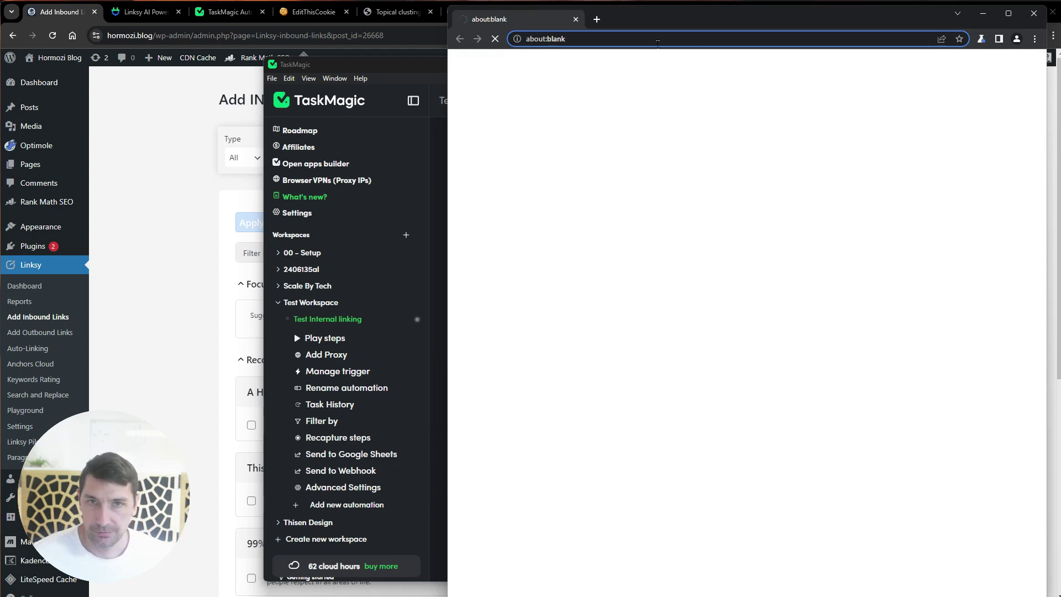
pyautogui.moveTo(721, 23); pyautogui.dragTo(314, 25)
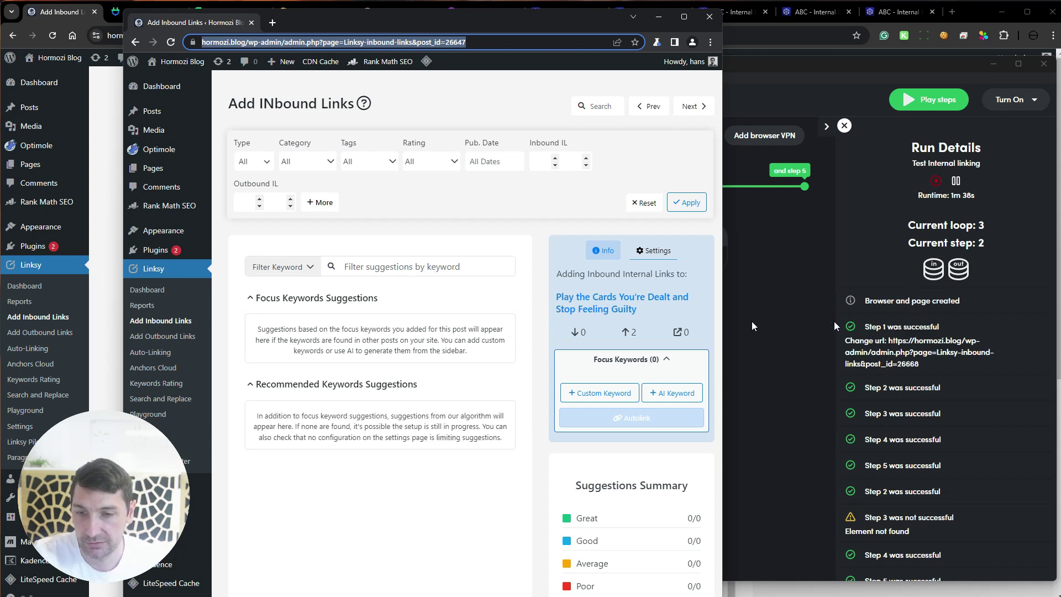
pyautogui.click(934, 184)
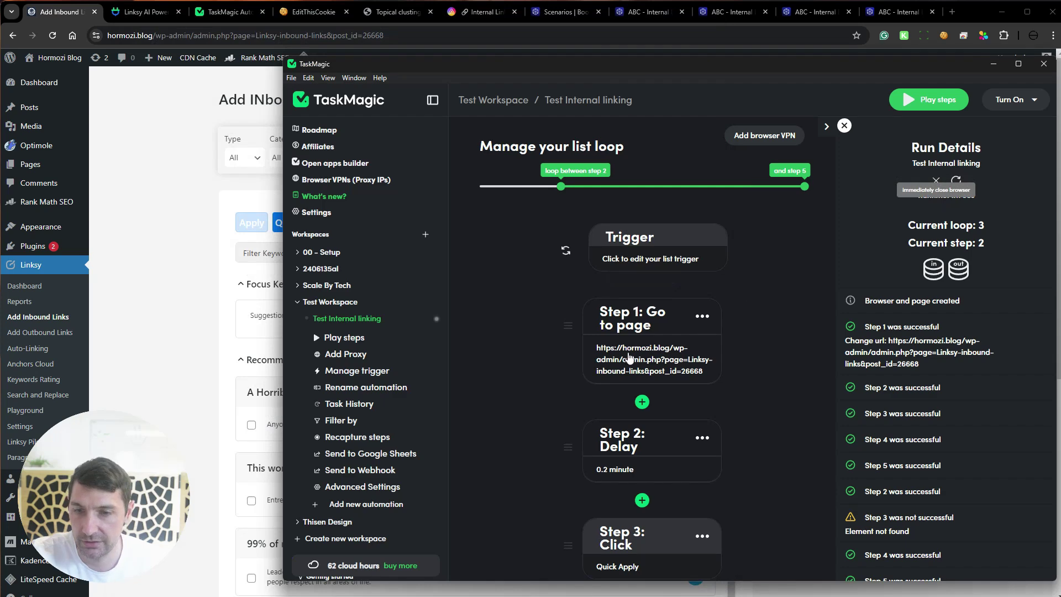
# Open the Linksy internal links automation in the Scale By Tech workspace and examine the details of its past run
pyautogui.click(298, 285)
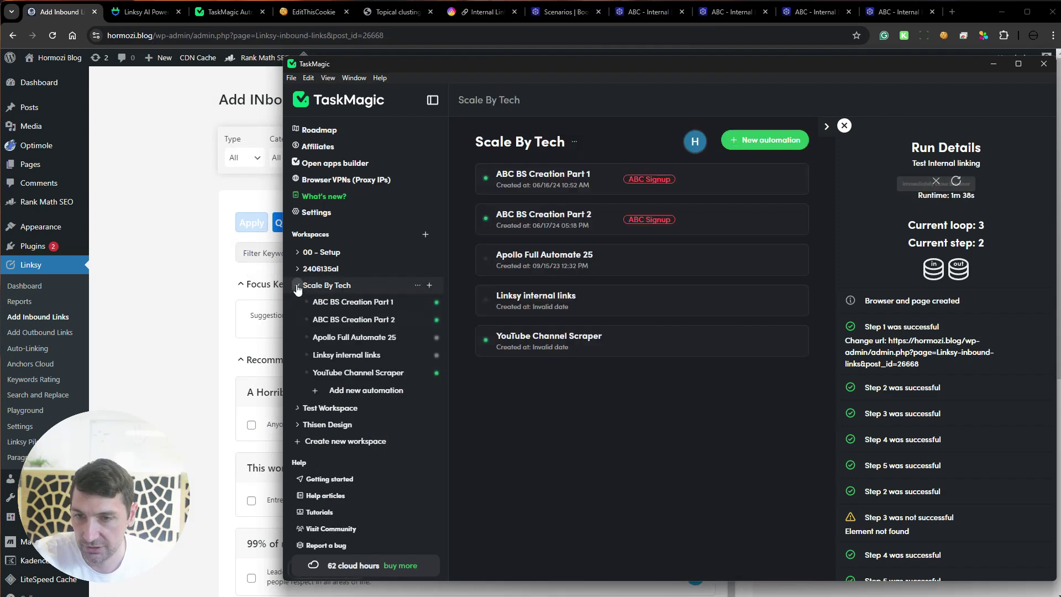
pyautogui.click(369, 356)
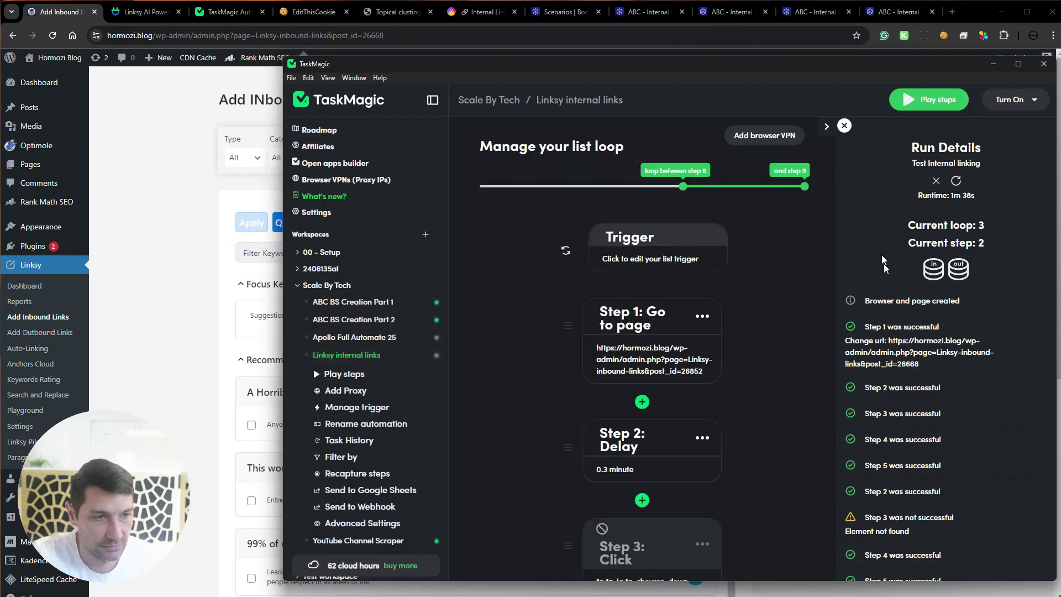
pyautogui.click(844, 125)
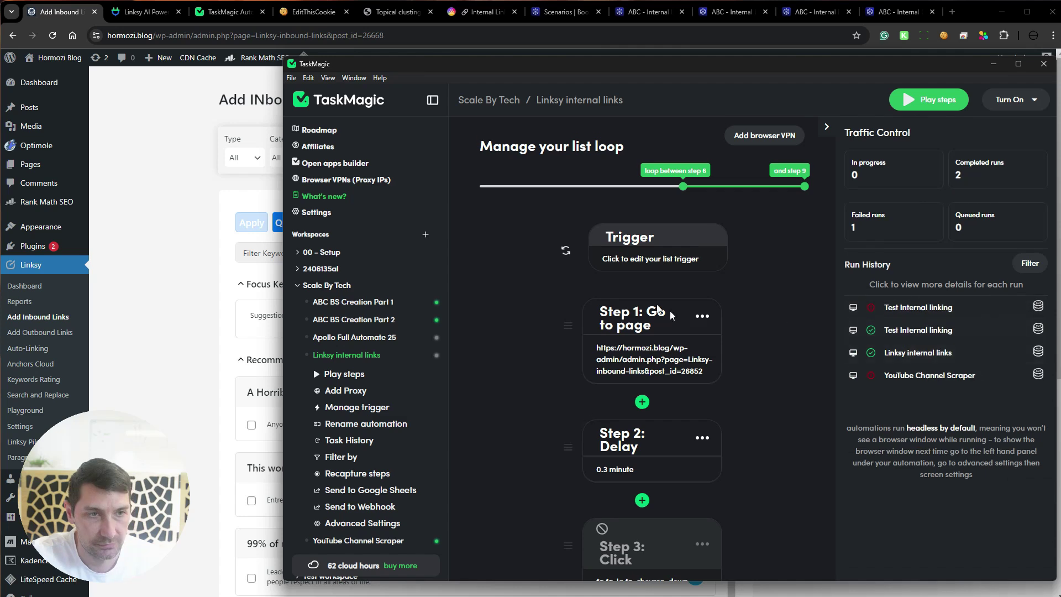
pyautogui.scroll(-7, 796, 307)
pyautogui.scroll(5, 789, 311)
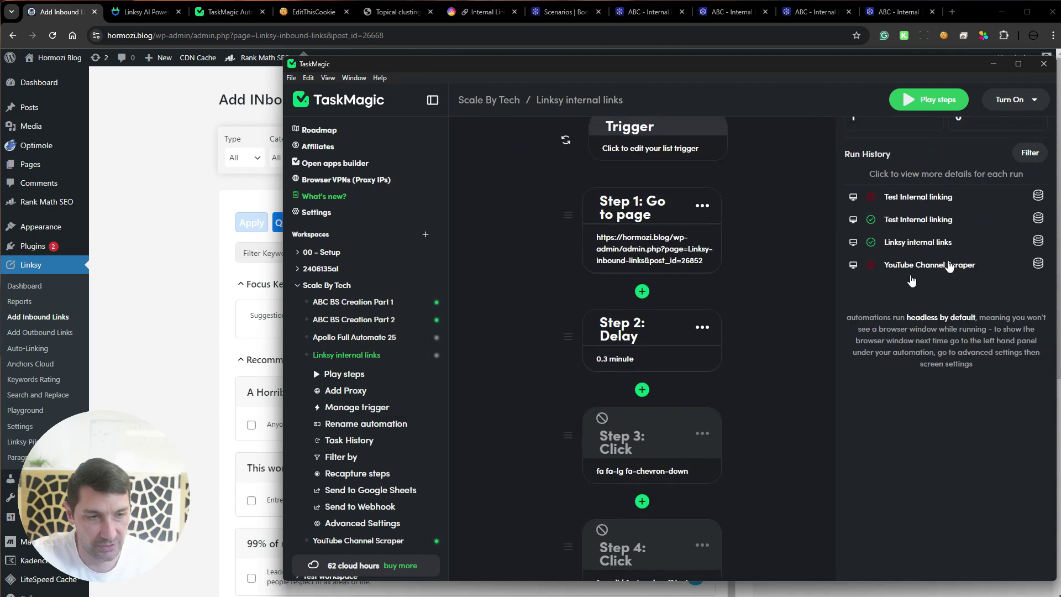
pyautogui.click(980, 250)
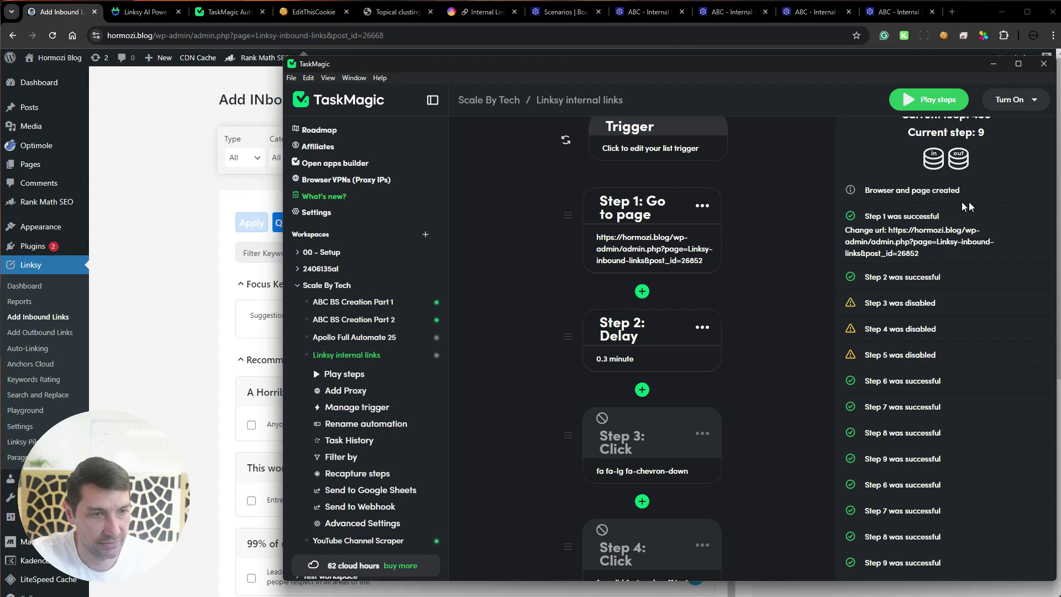
pyautogui.scroll(2, 973, 260)
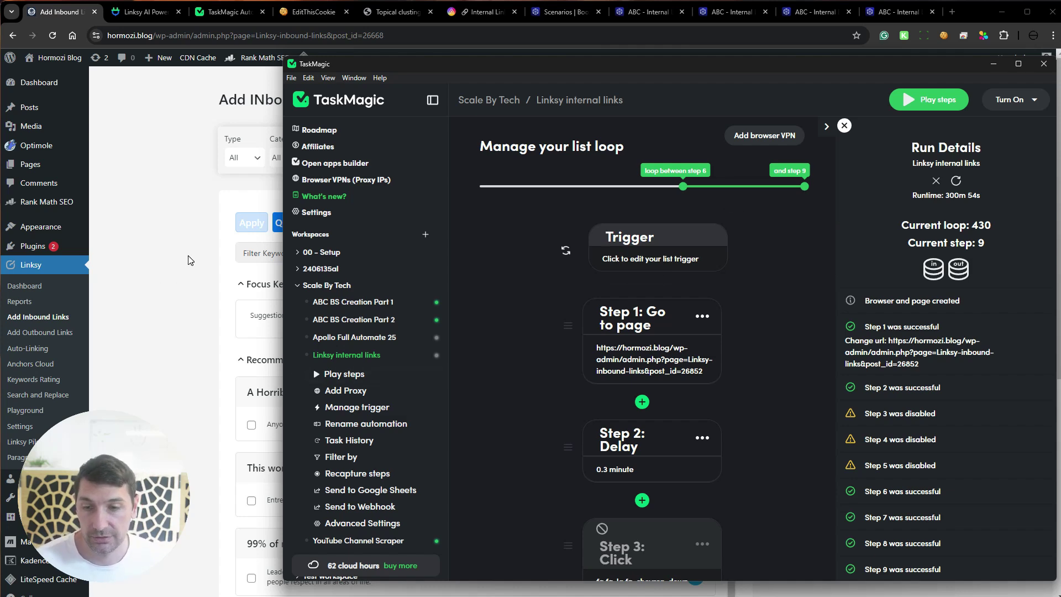
# Return to the browser to check the Linksy inbound links page and view the topic clusters diagram
pyautogui.click(208, 237)
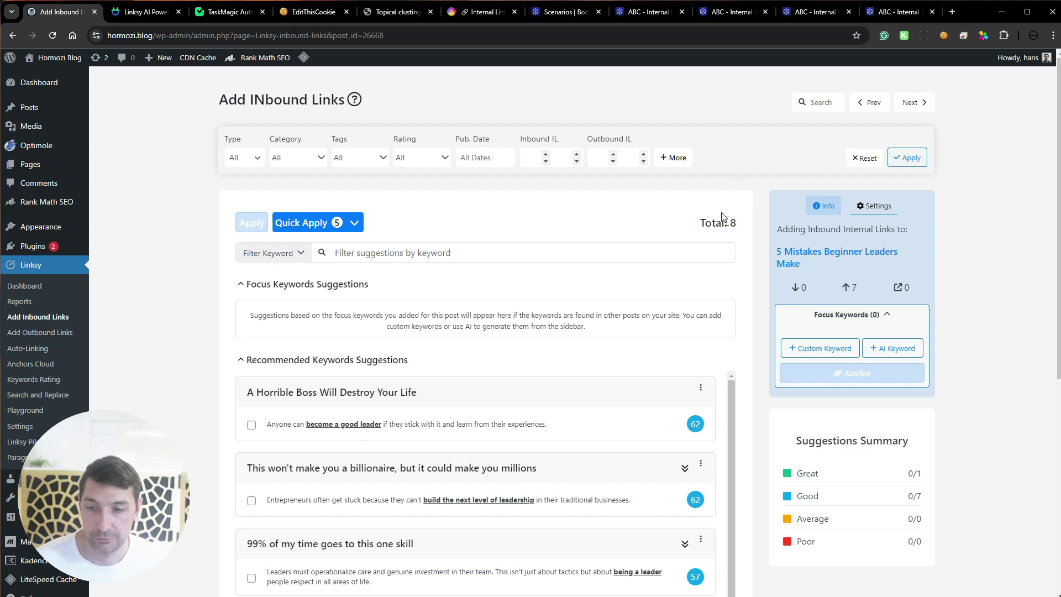
pyautogui.moveTo(795, 259)
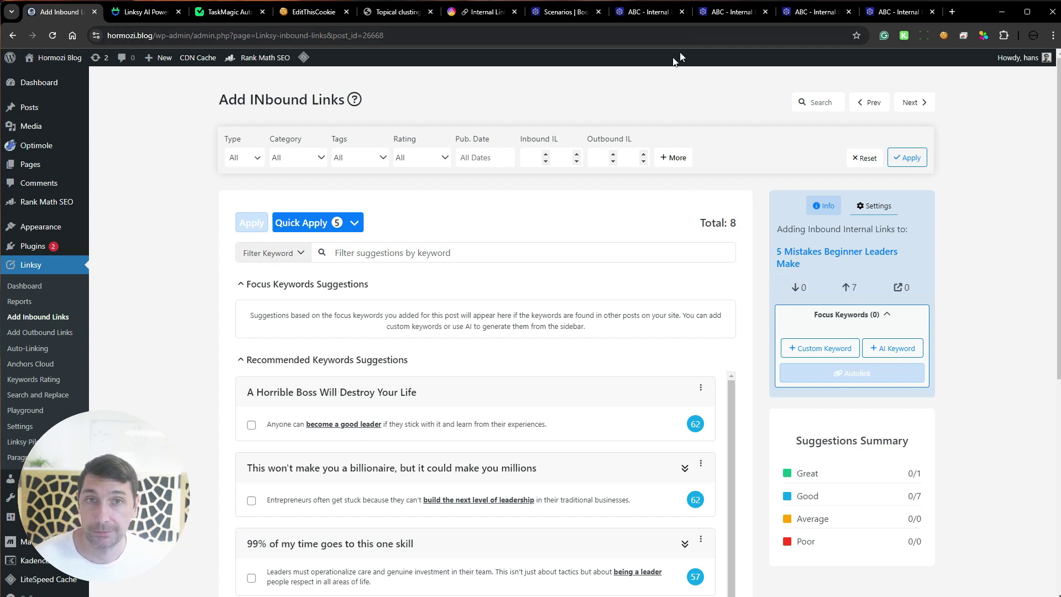
pyautogui.click(400, 13)
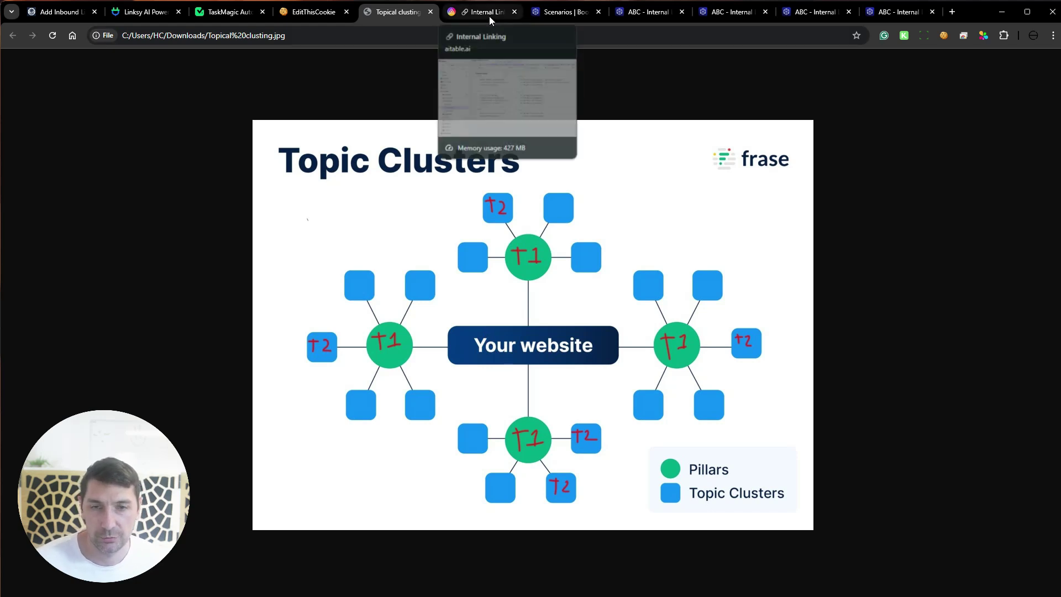
# Examine the module chain of the "ABC - Internal Linking - 01 - Get Posts Sitemap" scenario in Boost.space
pyautogui.click(644, 14)
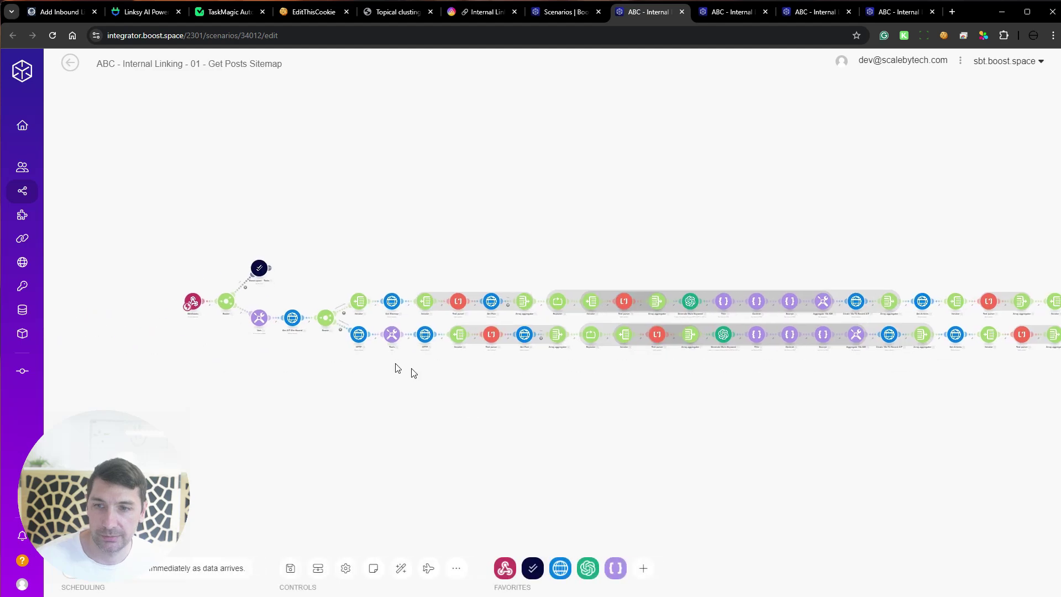
pyautogui.scroll(5, 398, 367)
pyautogui.scroll(-3, 664, 432)
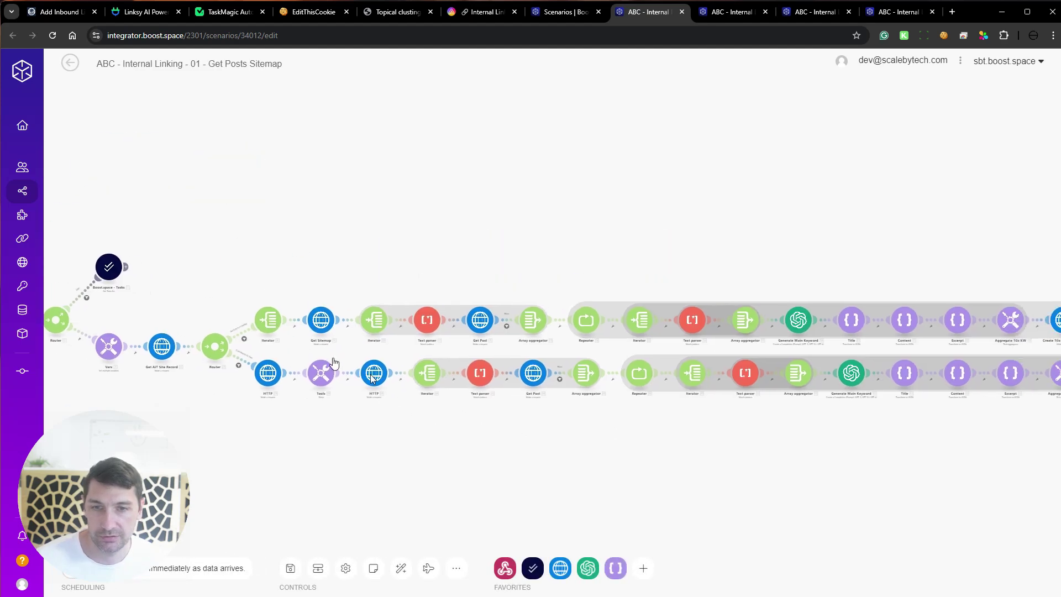
pyautogui.scroll(5, 571, 242)
pyautogui.scroll(-3, 651, 381)
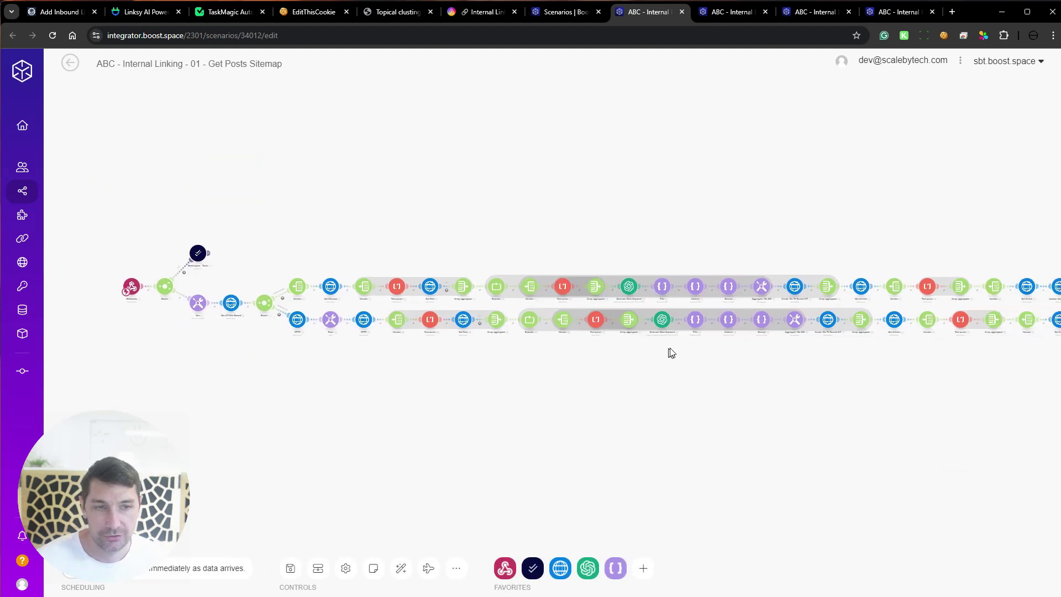
pyautogui.scroll(3, 669, 349)
pyautogui.scroll(-3, 479, 268)
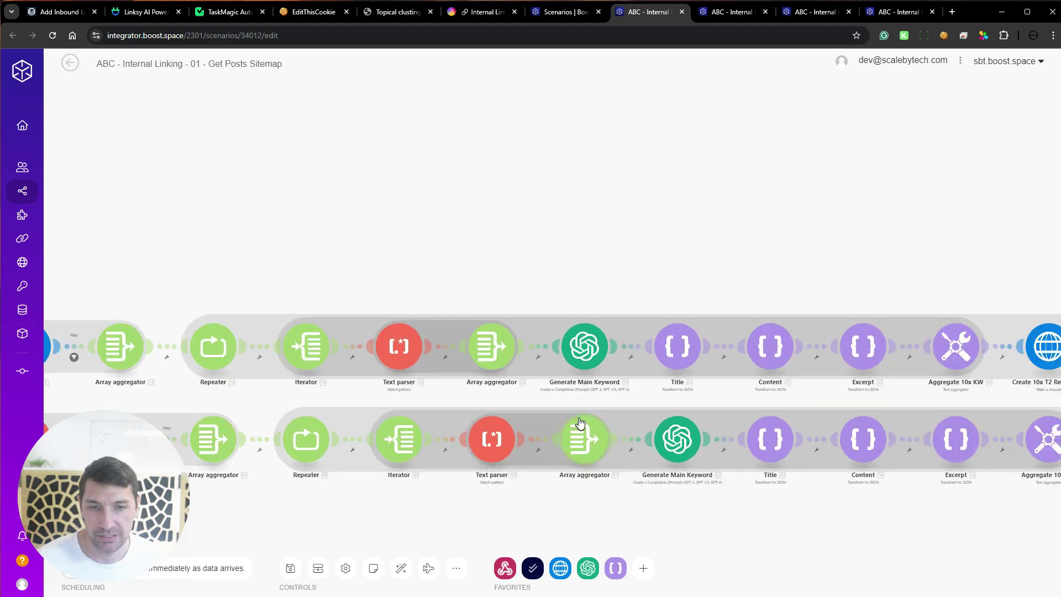
# Review the Internal Linking table in AITable, including the Tier column and the Category ID values of categories 1 and 4
pyautogui.click(480, 11)
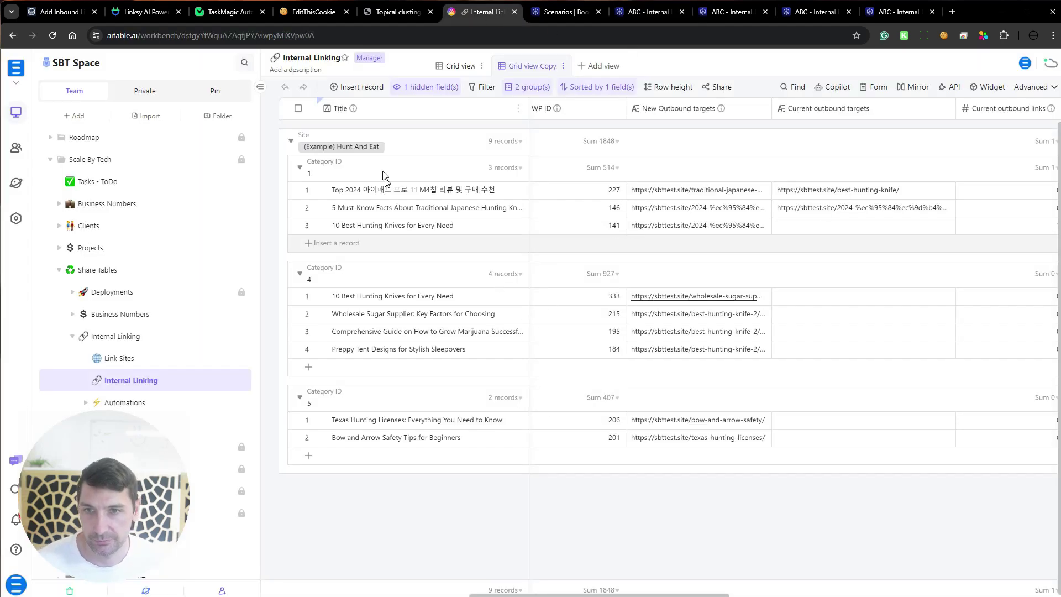
pyautogui.hscroll(-5, 635, 285)
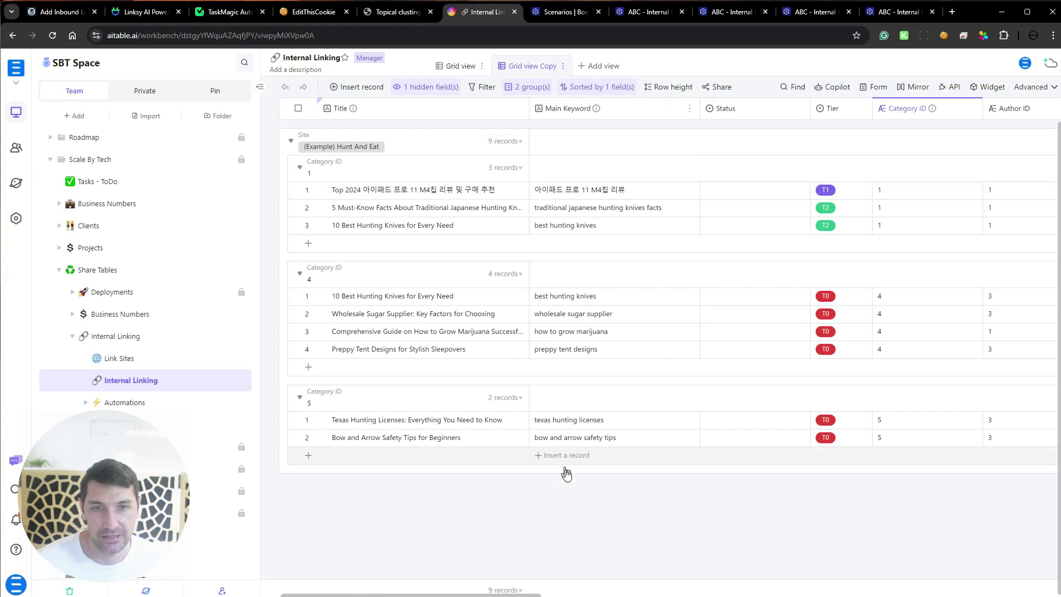
pyautogui.hscroll(5, 743, 274)
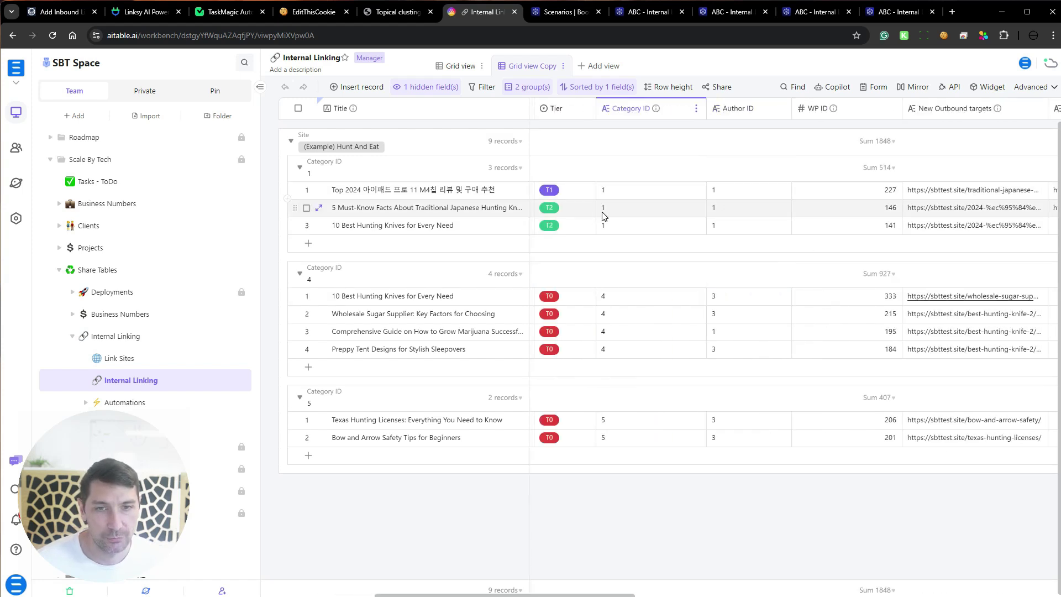
pyautogui.hscroll(-3, 741, 215)
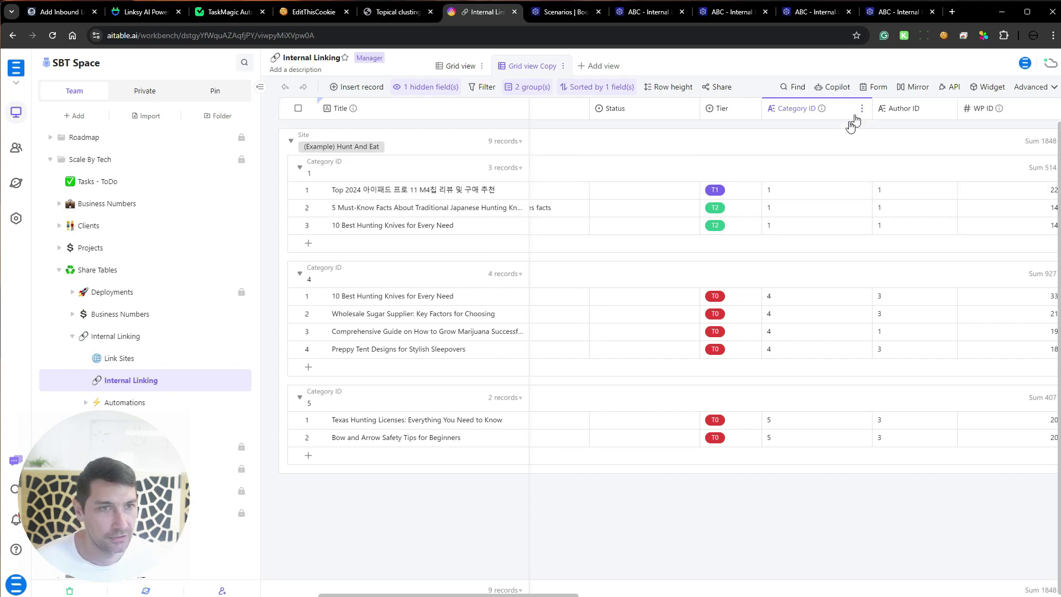
pyautogui.moveTo(788, 192); pyautogui.dragTo(791, 231)
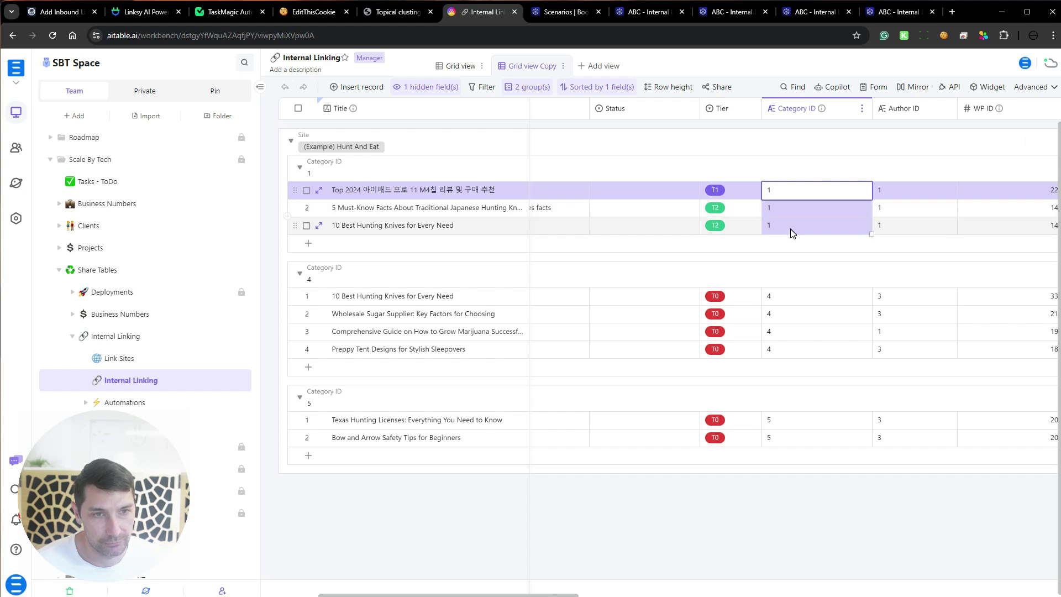
pyautogui.click(790, 298)
pyautogui.moveTo(789, 297); pyautogui.dragTo(787, 354)
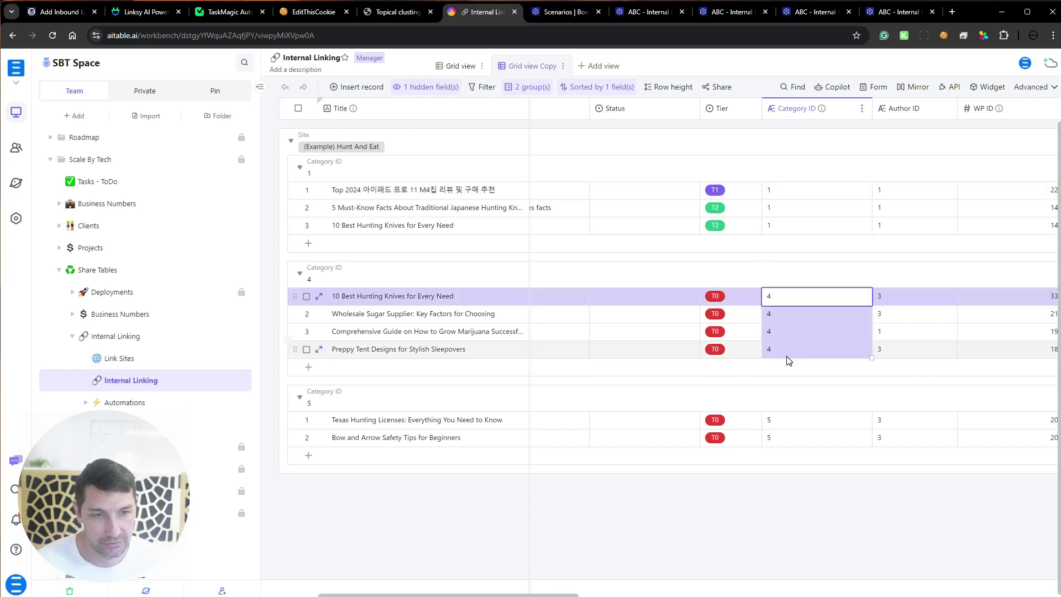
# In category 4, set the tier of "10 Best Hunting Knives for Every Need" to T1 and of the other three records to T2
pyautogui.doubleClick(745, 297)
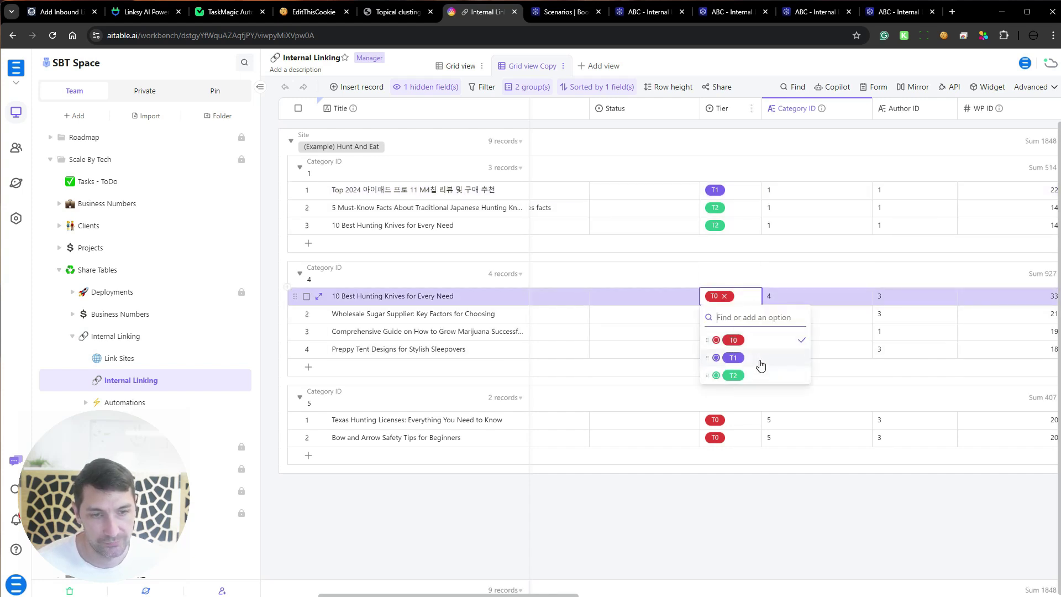
pyautogui.click(761, 365)
pyautogui.doubleClick(741, 313)
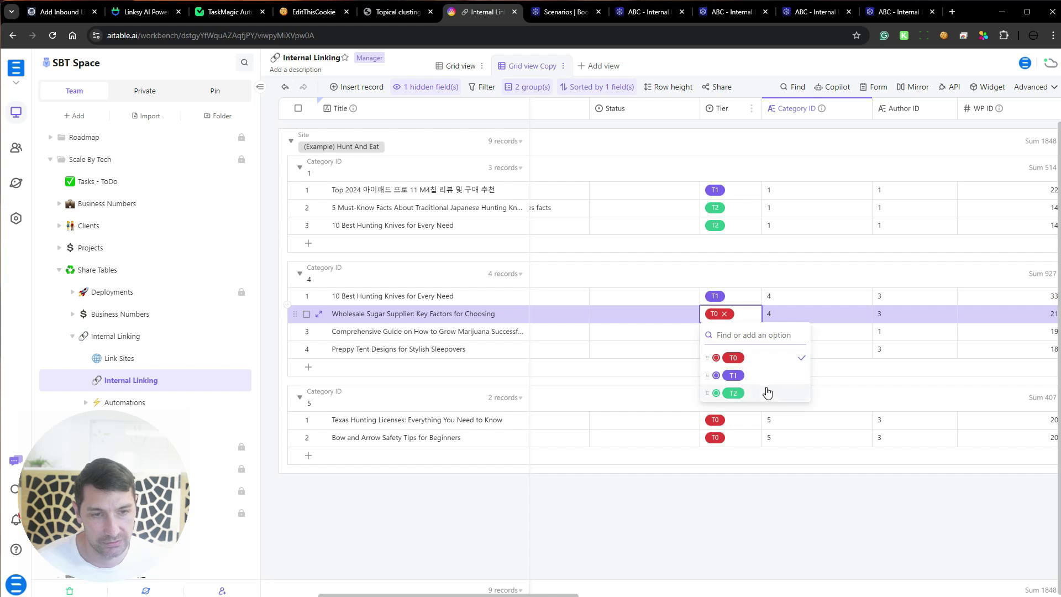
pyautogui.click(766, 393)
pyautogui.hotkey('ctrl', 'c')
pyautogui.hotkey('shift', 'Down')
pyautogui.hotkey('shift', 'Down')
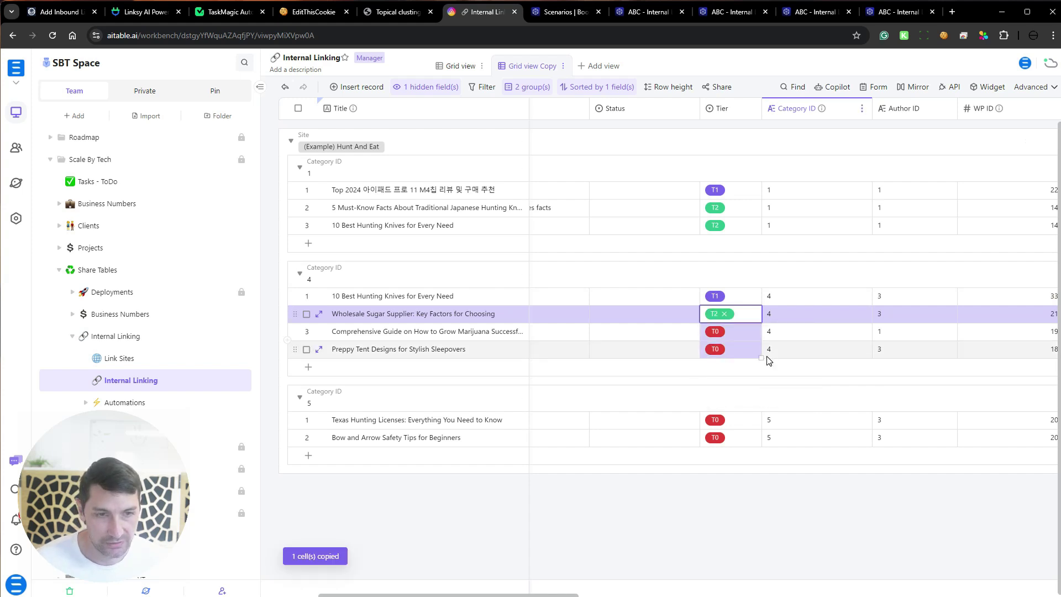
pyautogui.hotkey('ctrl', 'v')
pyautogui.click(823, 275)
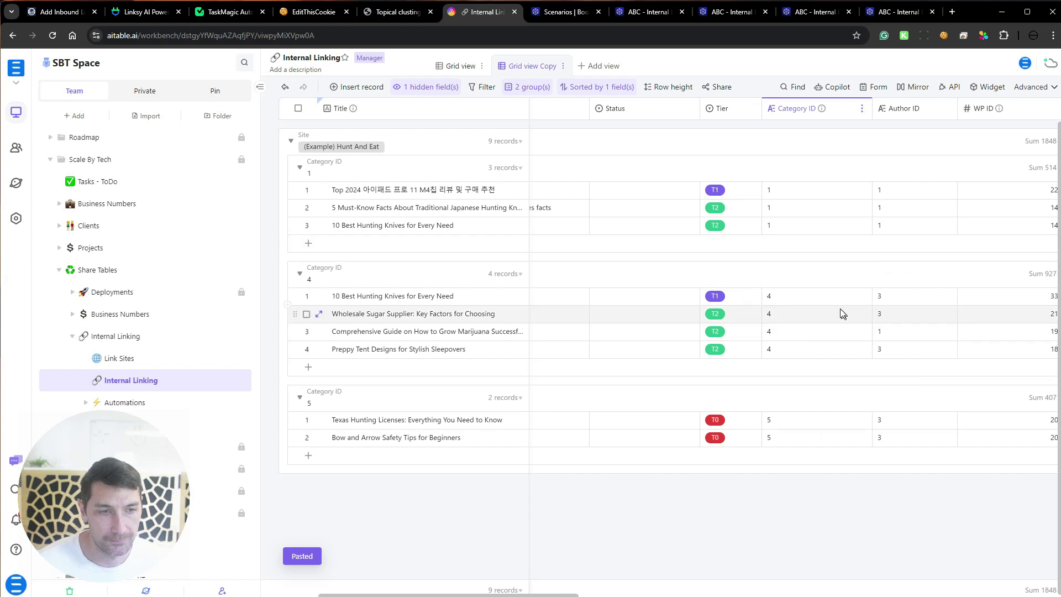
# Examine the Status options for the Hunt And Eat site in the Link Sites table and compare them with the topic clusters diagram
pyautogui.click(120, 357)
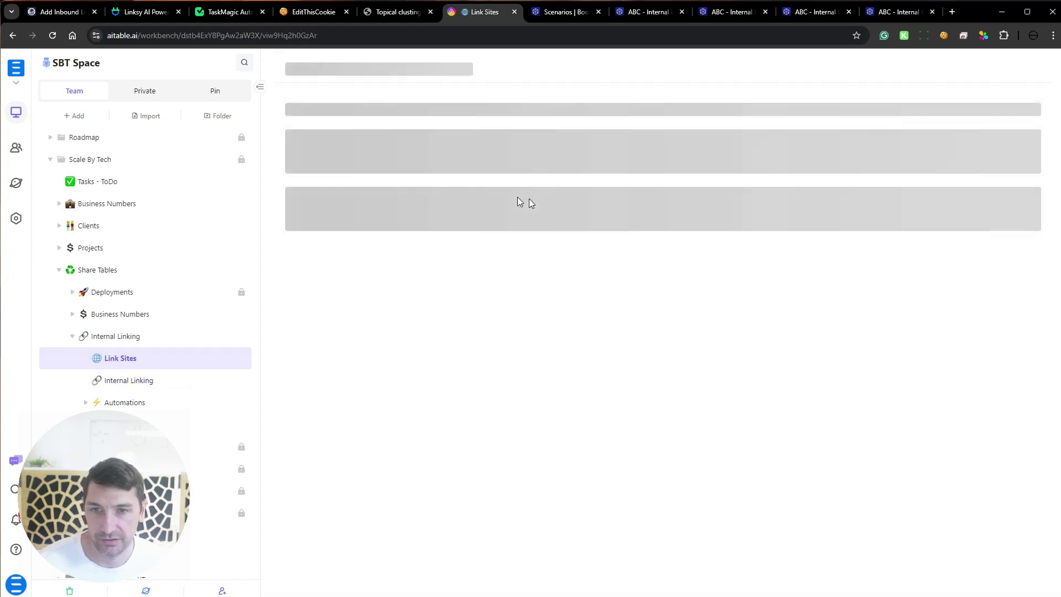
pyautogui.click(466, 130)
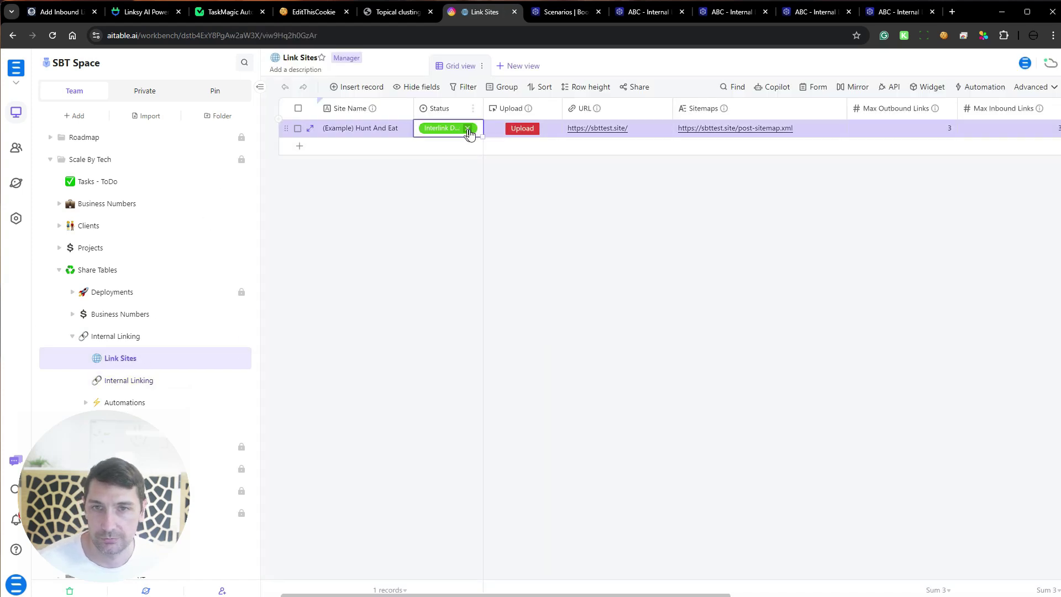
pyautogui.click(477, 133)
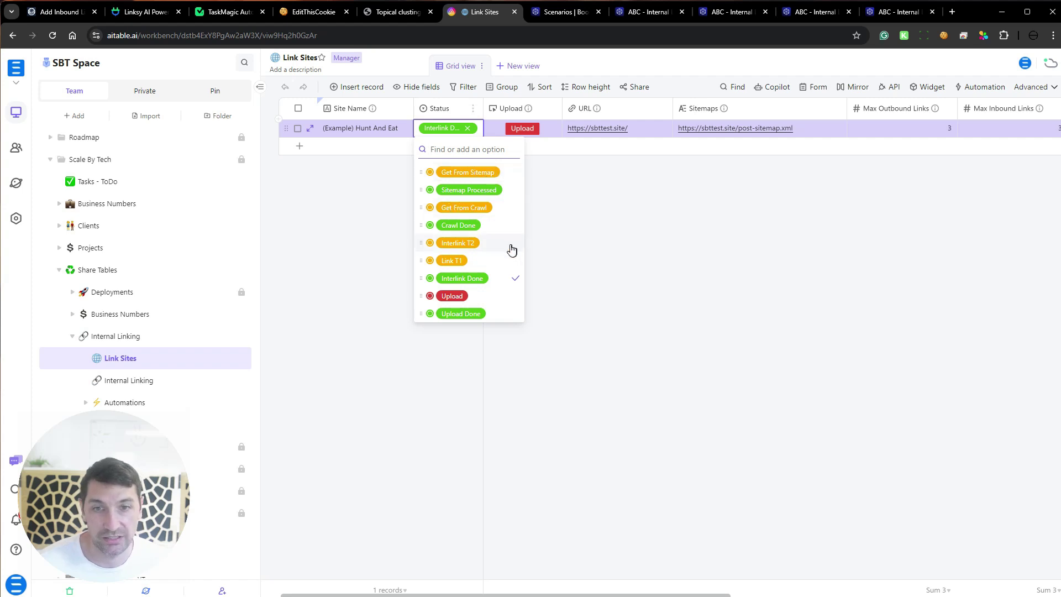
pyautogui.click(394, 12)
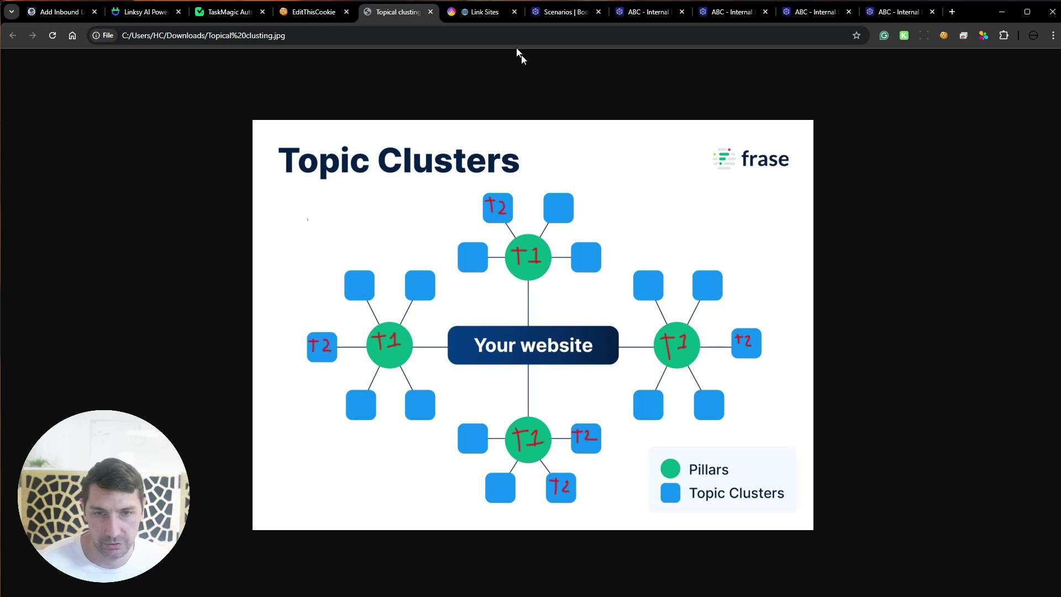
pyautogui.click(485, 12)
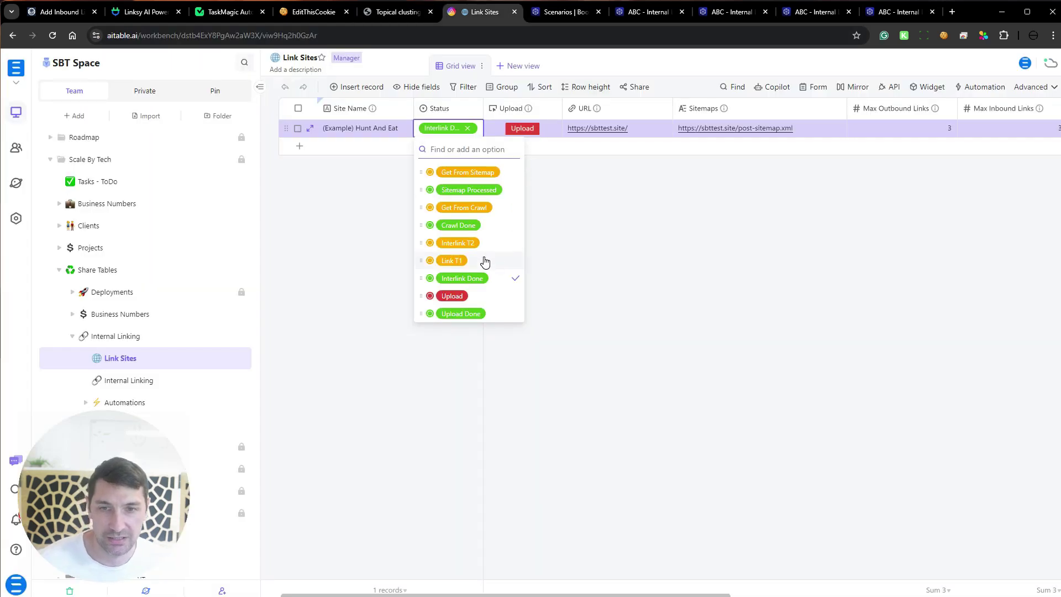
pyautogui.click(406, 13)
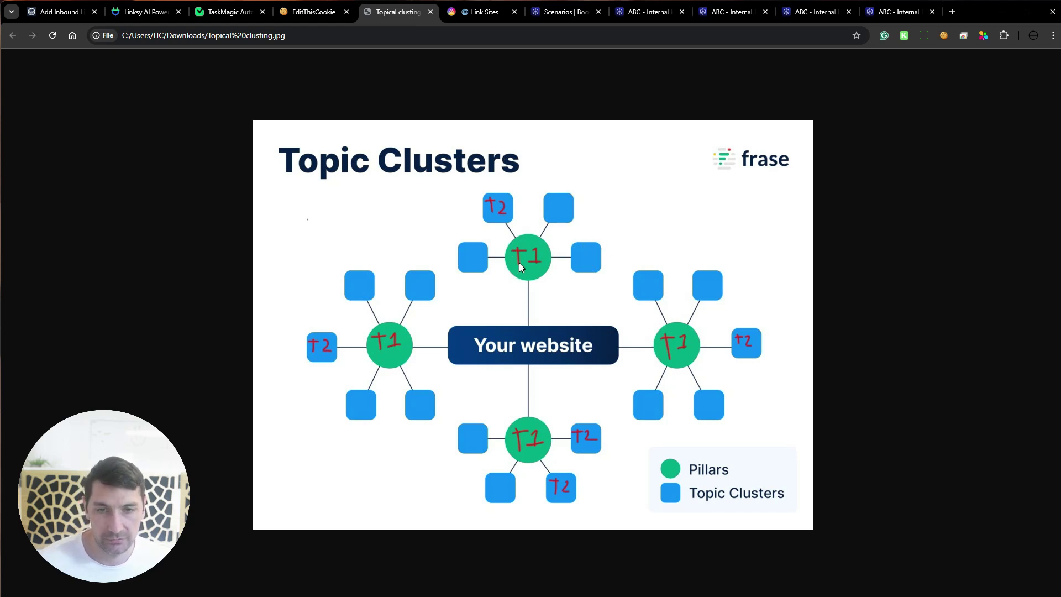
# Review the Boost.space scenarios "02 - T2 Links" and "03 - Link To T1" and compare them with the topic clusters diagram
pyautogui.click(647, 11)
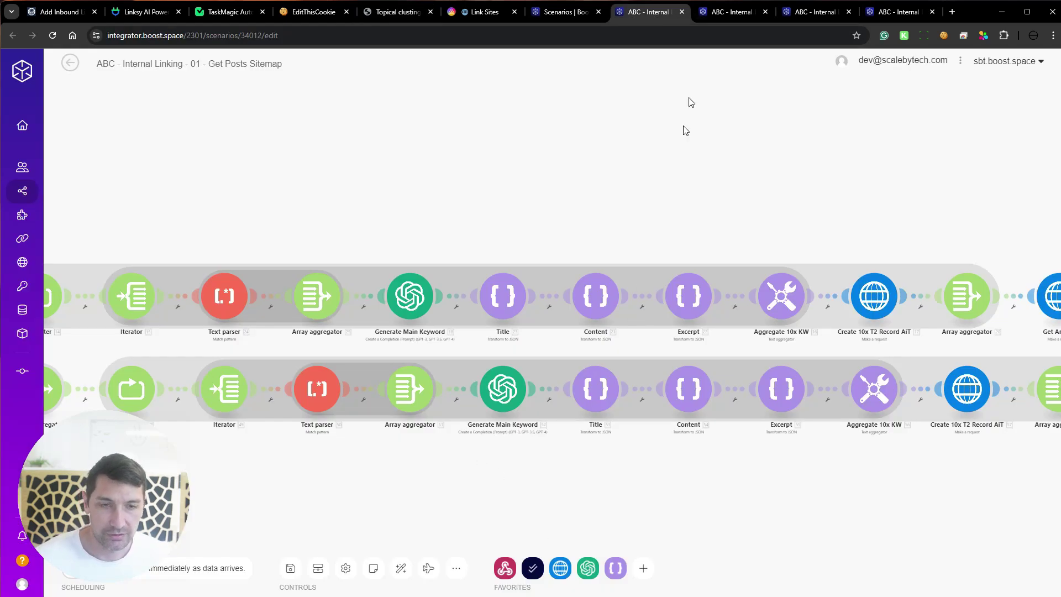
pyautogui.hotkey('ctrl', 'Tab')
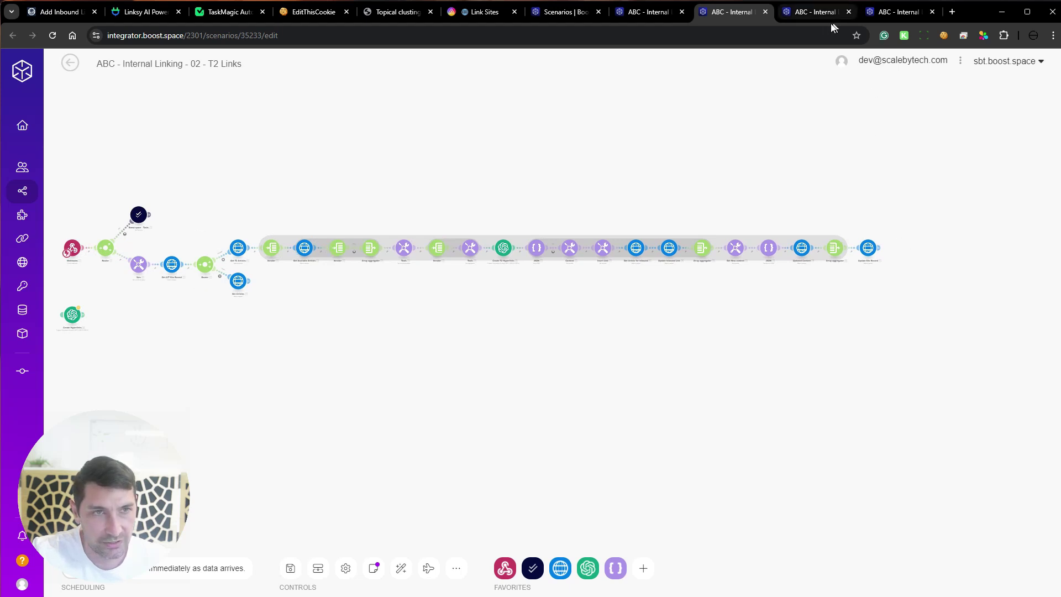
pyautogui.click(811, 16)
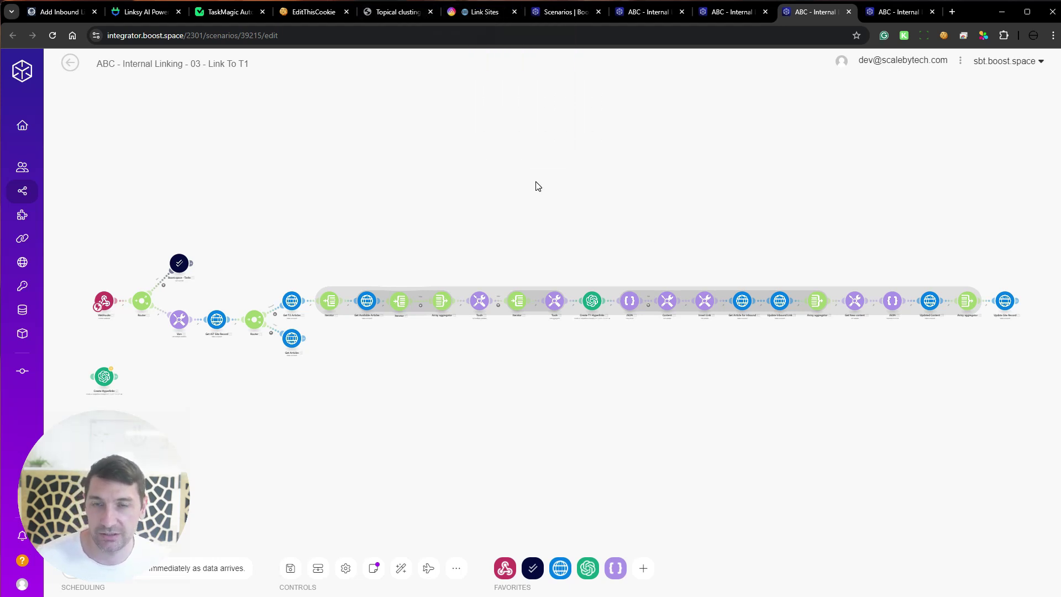
pyautogui.click(386, 12)
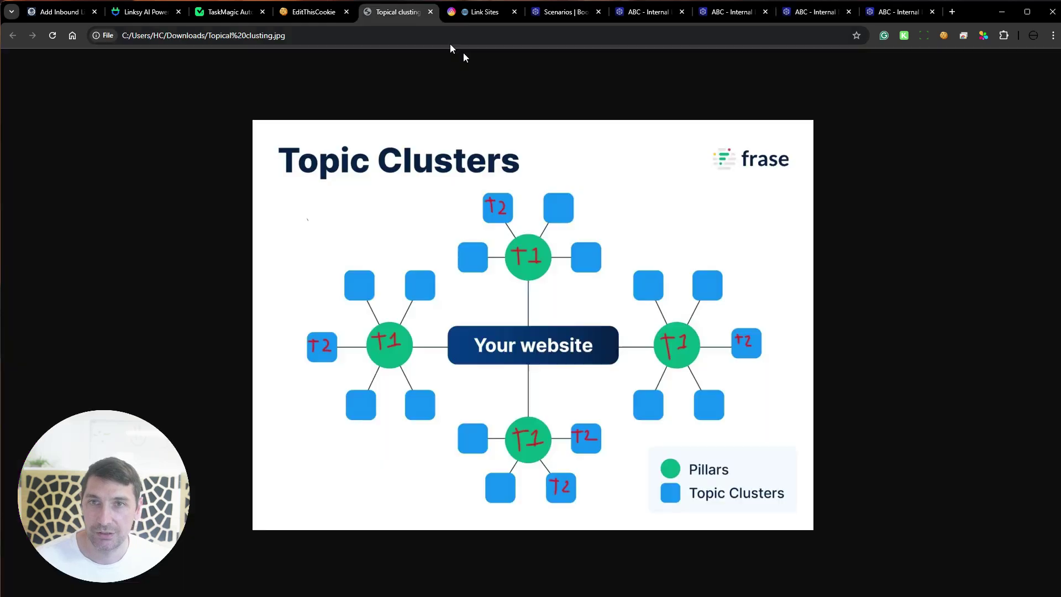